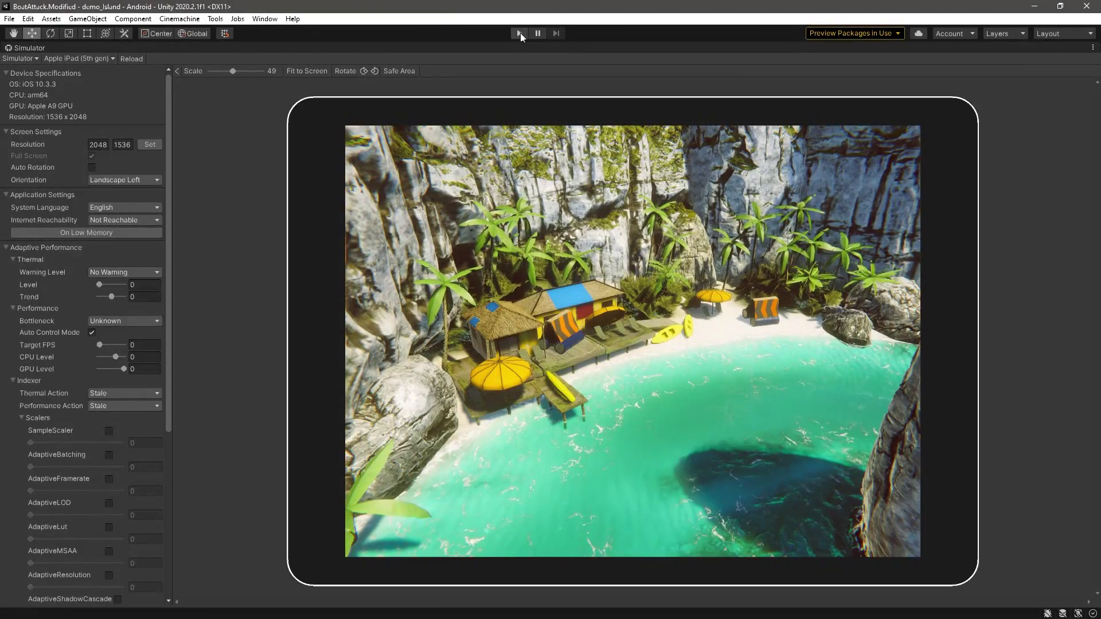
Enter Play mode so Boat Attack runs on the simulated iPad (5th gen)
click(520, 33)
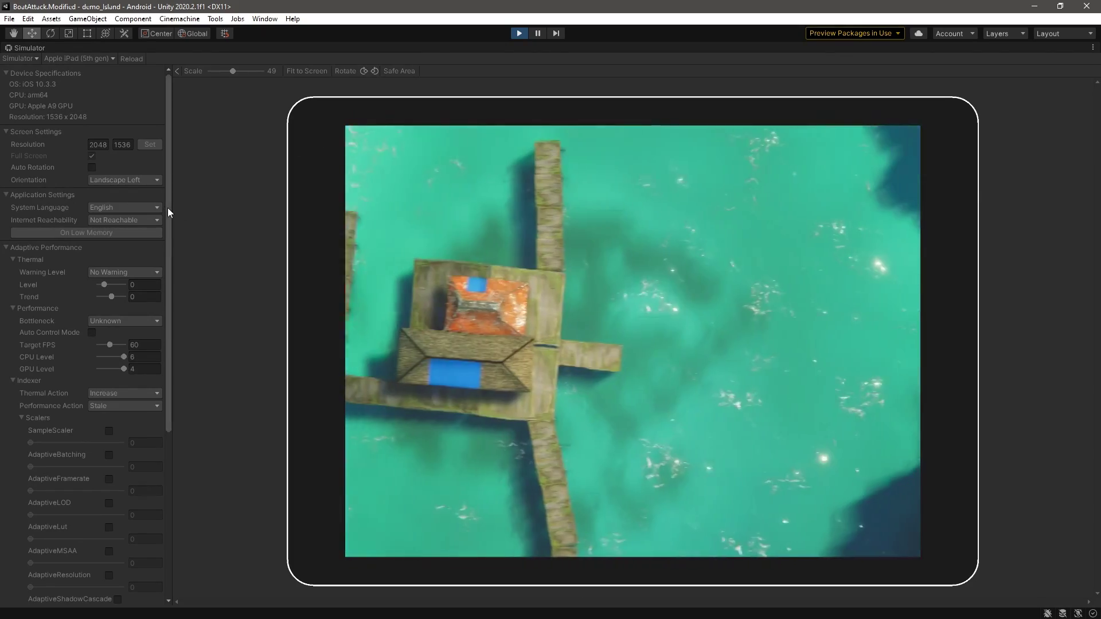
Enable the Batching, LOD, MSAA, Shadow Cascade and Shadow Distance scalers
drag(168, 207, 163, 346)
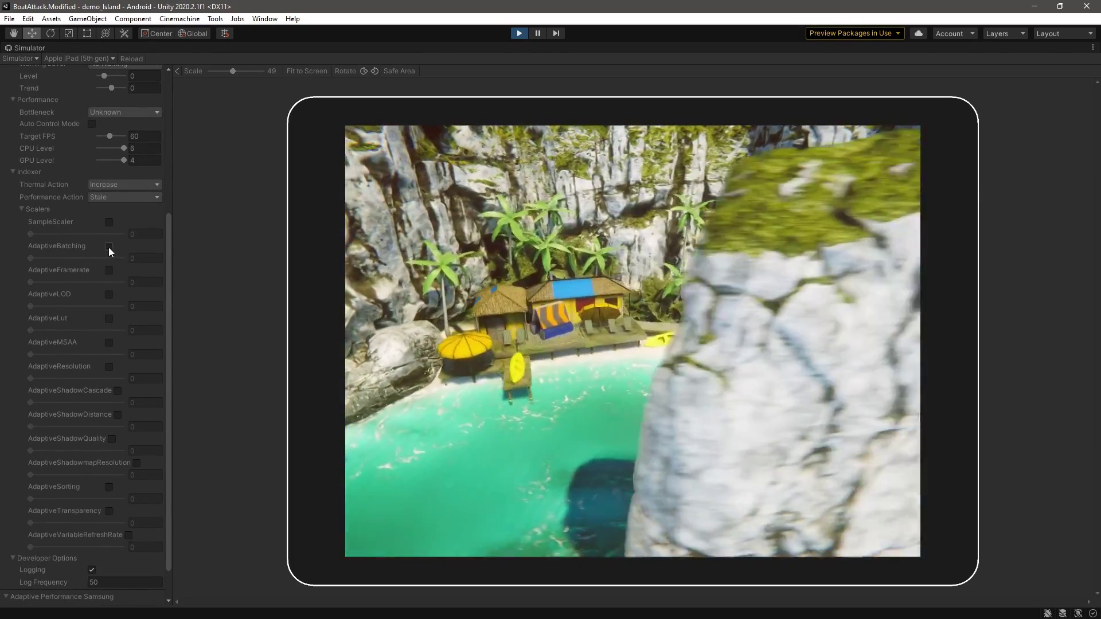
click(108, 246)
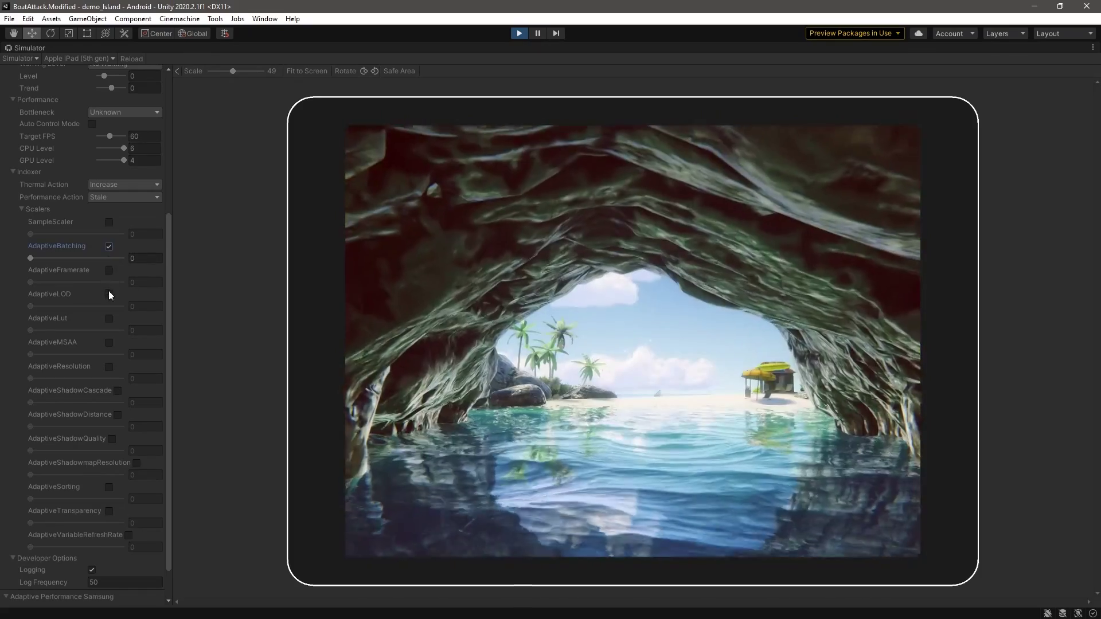
click(108, 294)
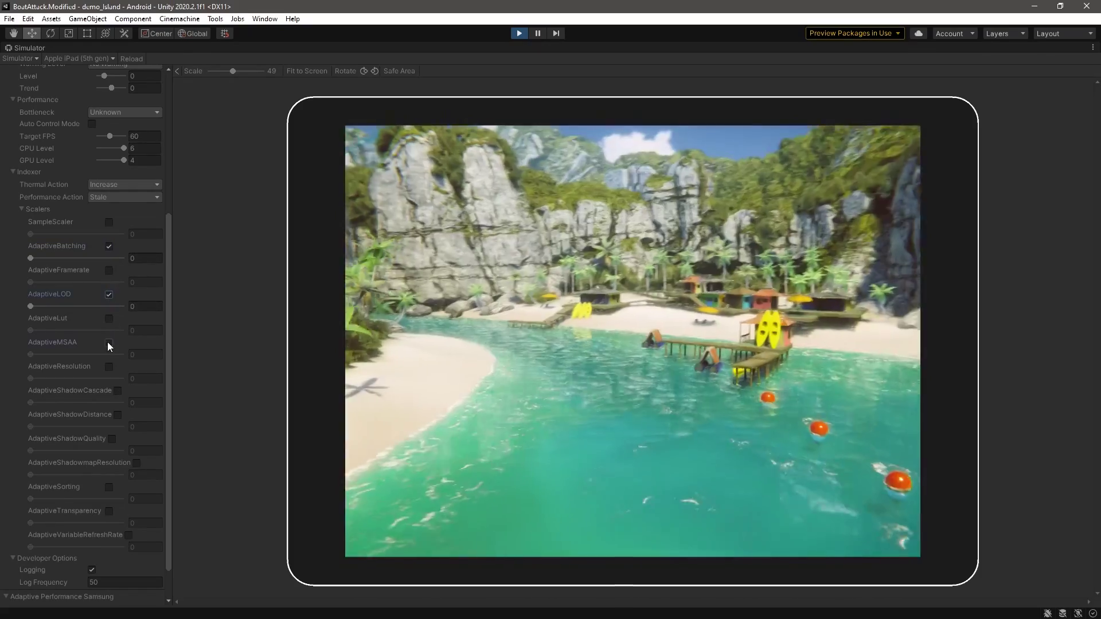
click(108, 342)
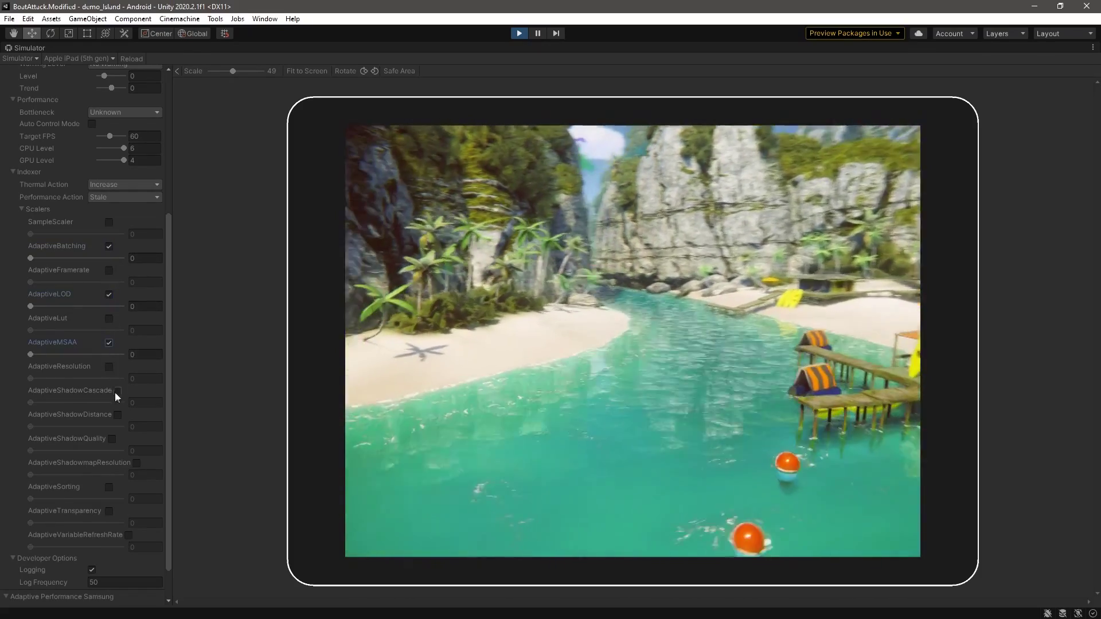
click(116, 391)
click(118, 415)
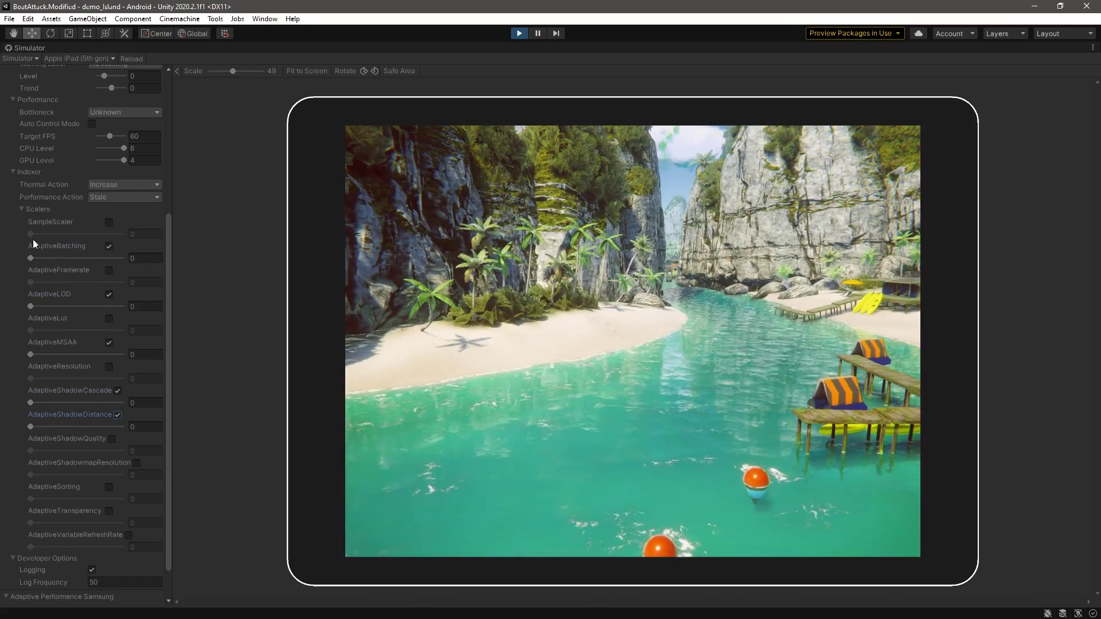
Try LOD at 3 and Shadow Cascade at 2, then reset both to 0. Raise Shadow Distance, then enable and adjust Sorting
drag(31, 306, 143, 314)
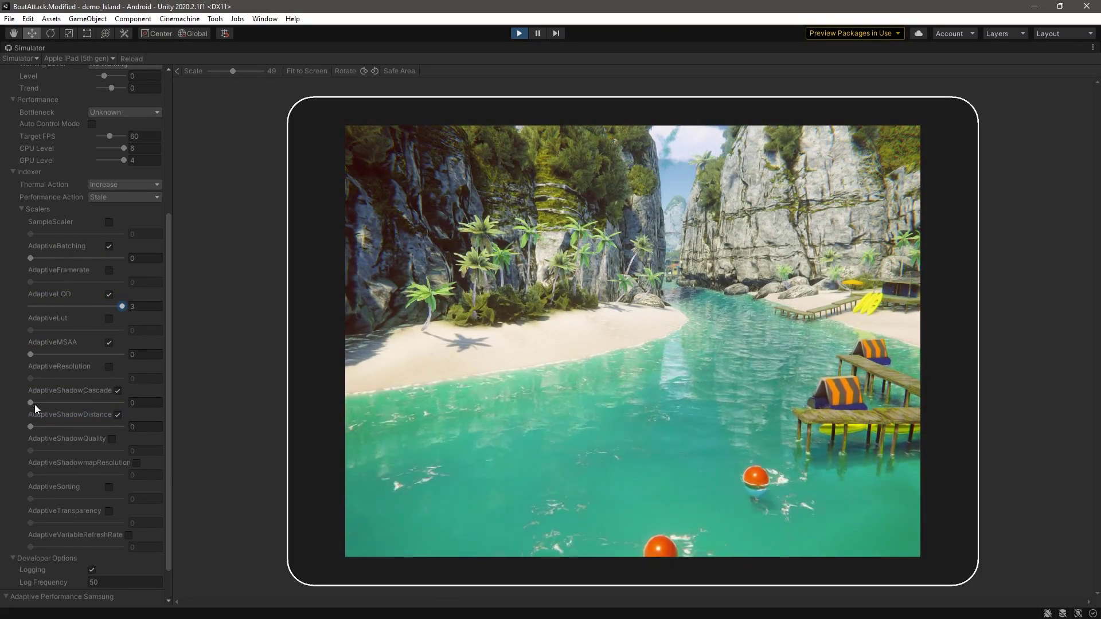
drag(33, 403, 133, 408)
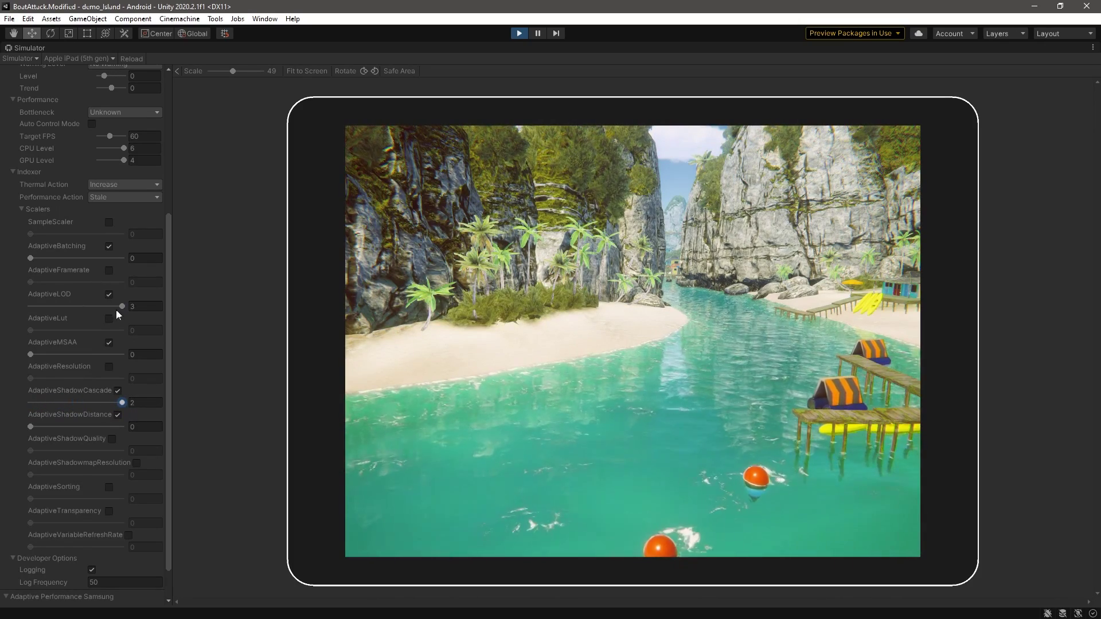
drag(121, 308, 3, 318)
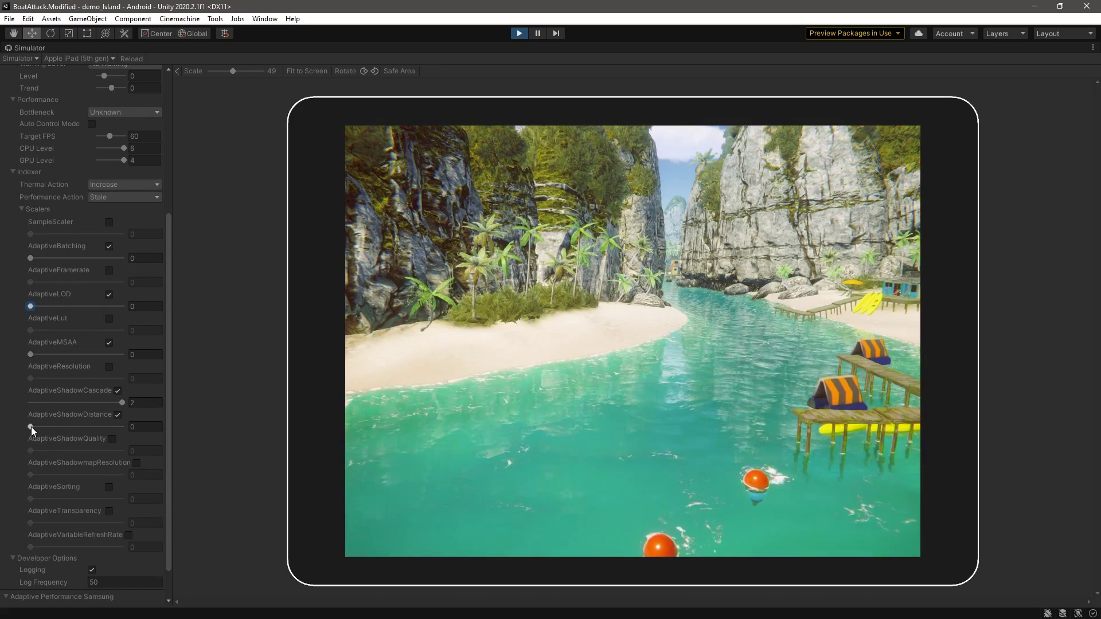
mouse_move(31, 427)
mouse_down()
mouse_move(160, 436)
mouse_move(25, 431)
mouse_up()
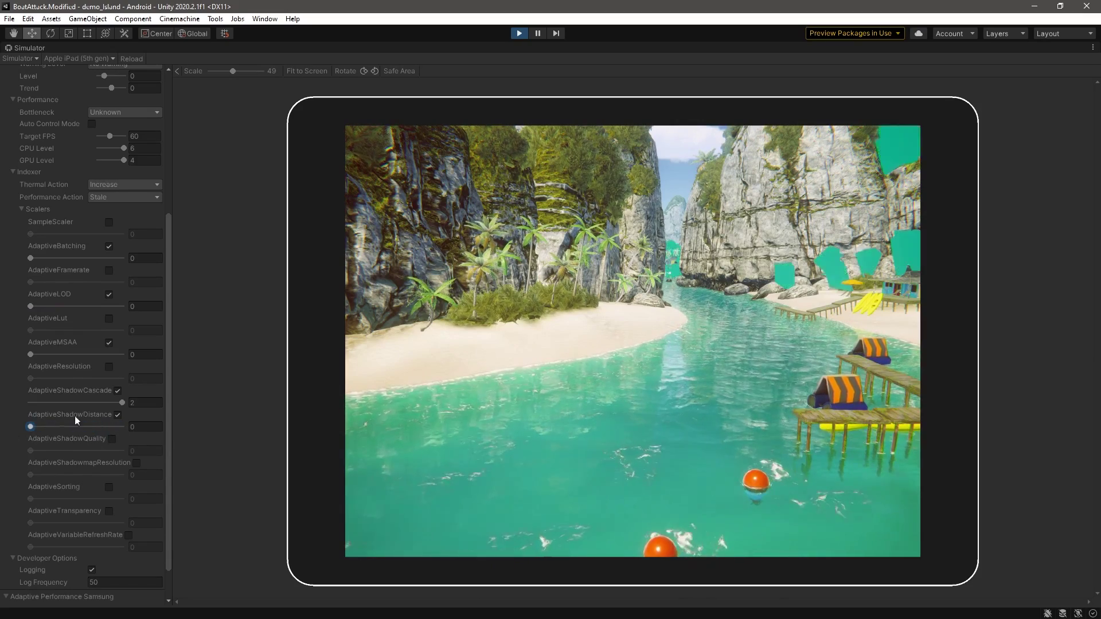
drag(118, 402, 23, 401)
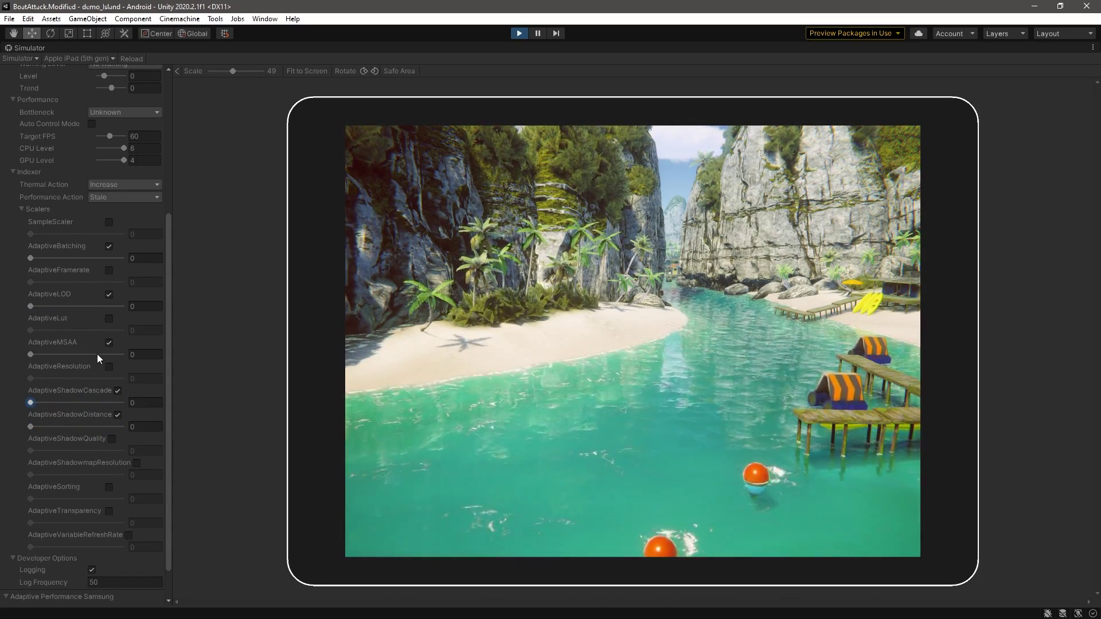
click(109, 488)
drag(31, 499, 125, 501)
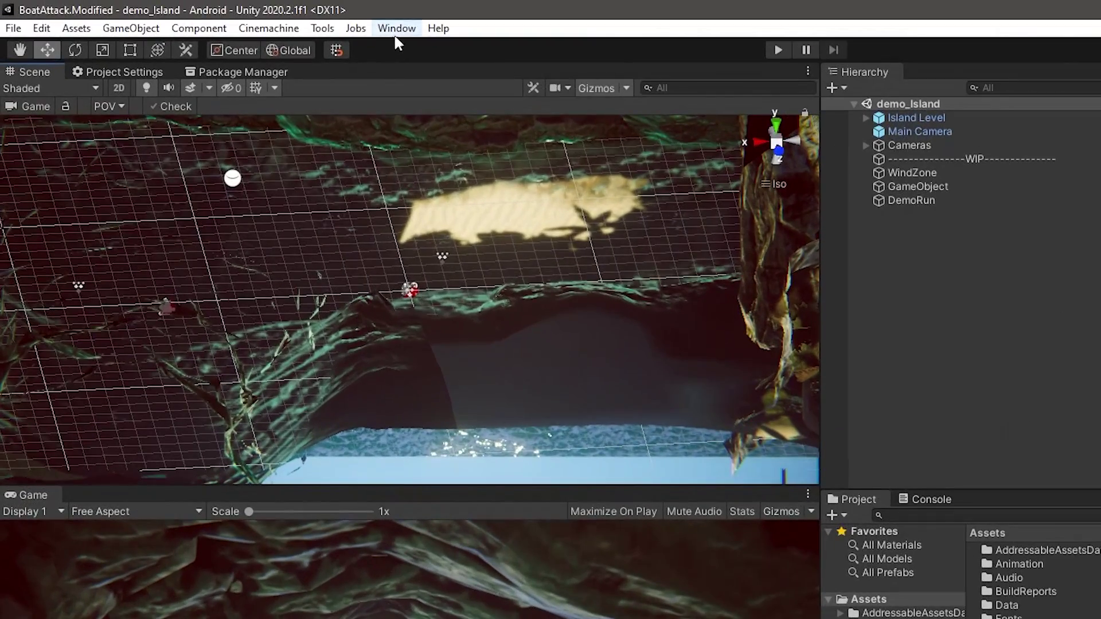
Install the Adaptive Performance 2.0.2 package from the Unity Registry in Package Manager
click(396, 35)
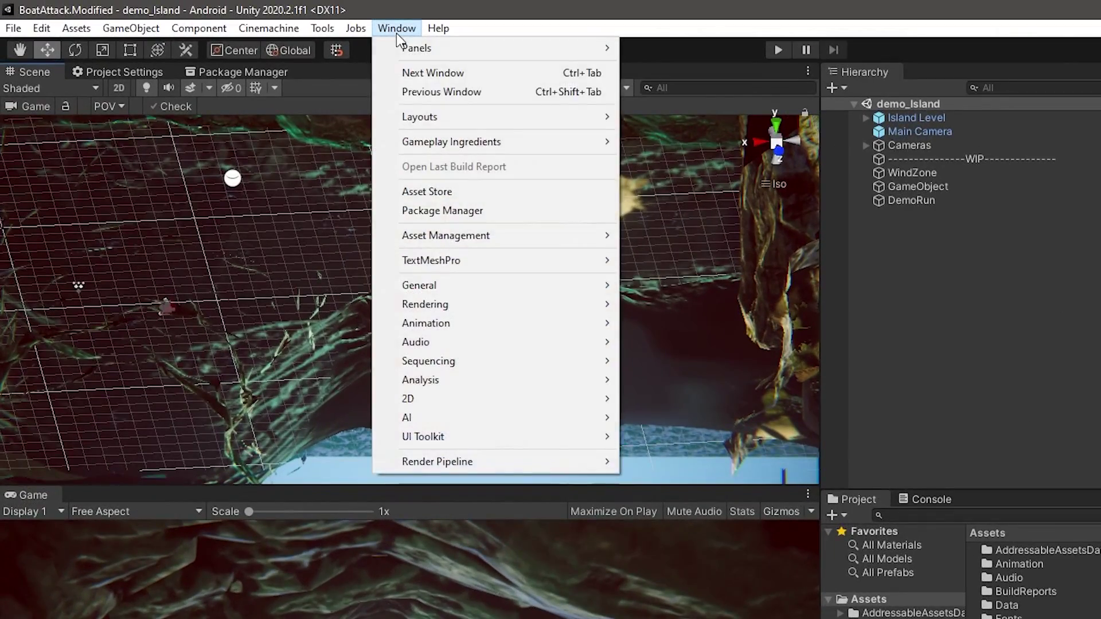
click(430, 210)
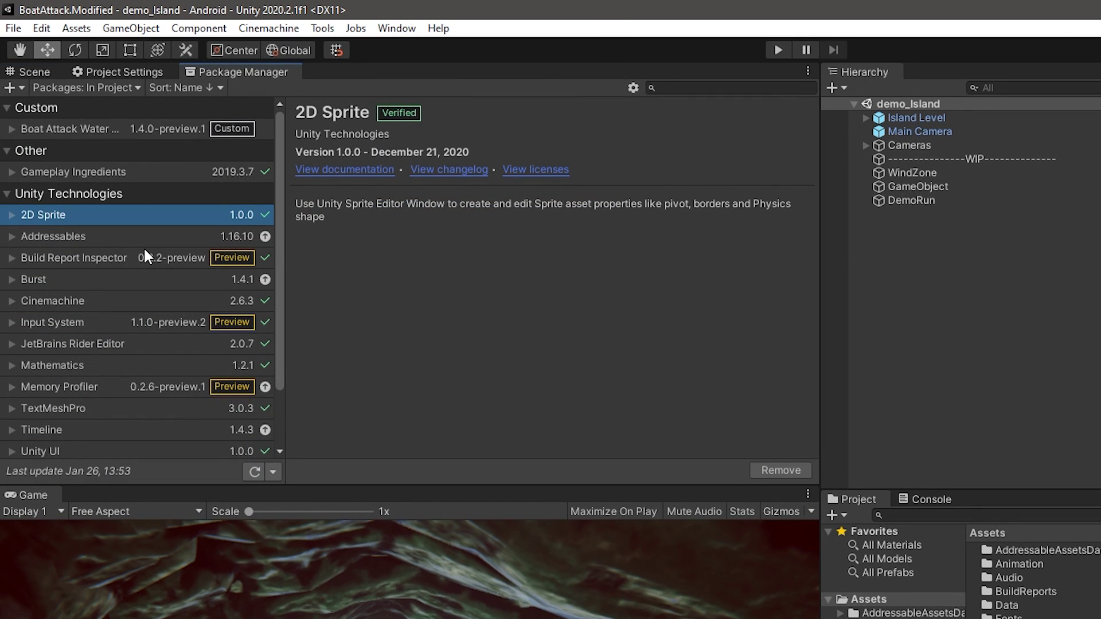
click(81, 86)
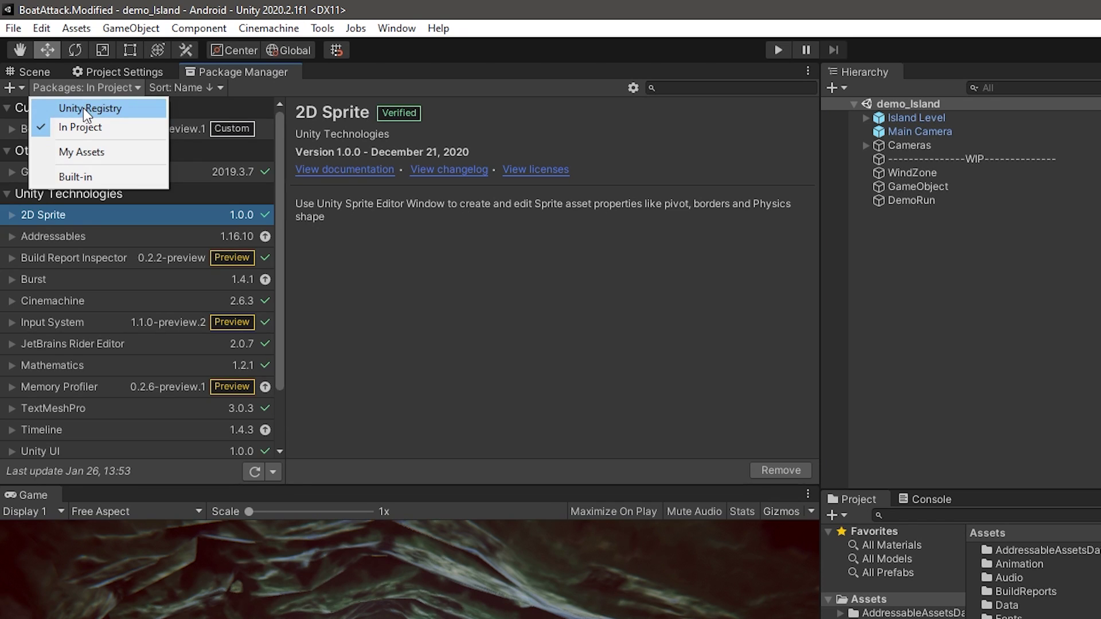
click(83, 108)
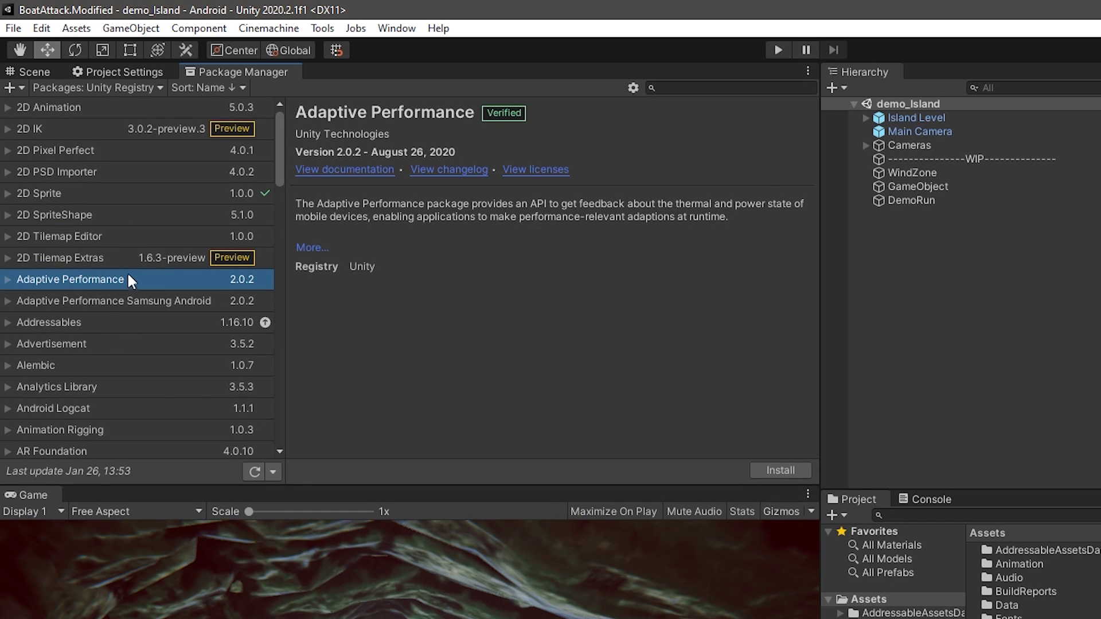
click(766, 470)
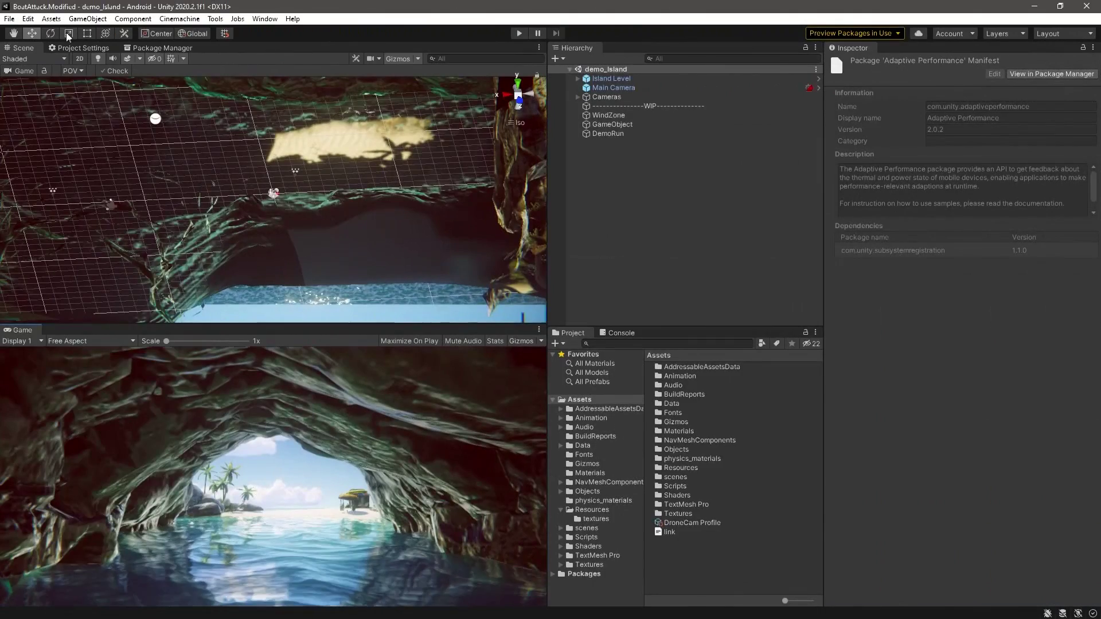
In Adaptive Performance project settings, enable the Samsung Android Provider on the Android tab
click(28, 18)
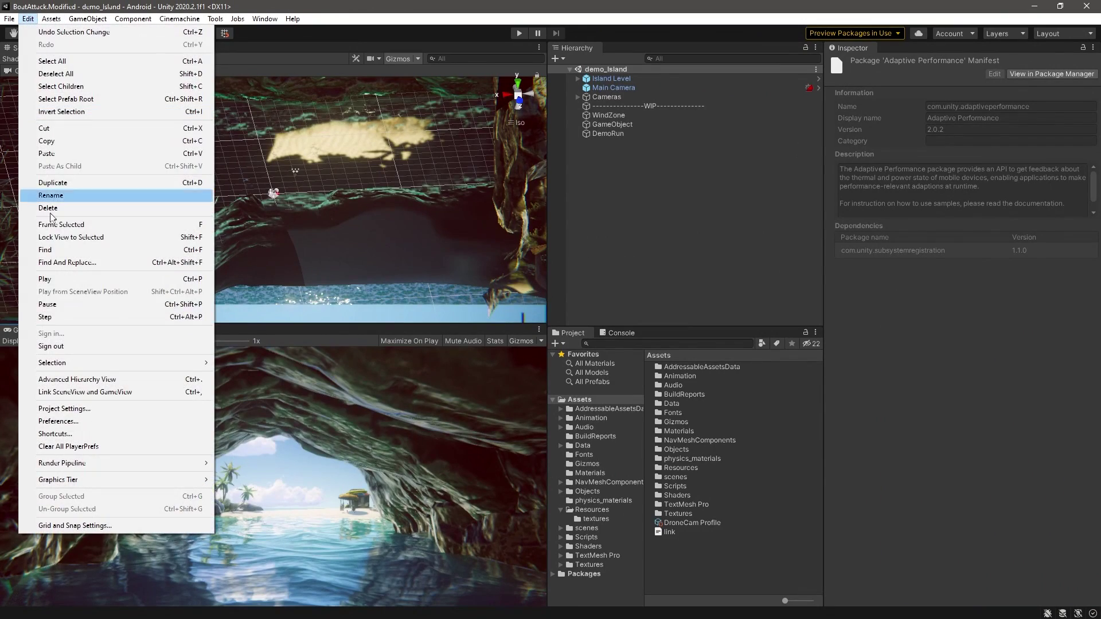
click(64, 408)
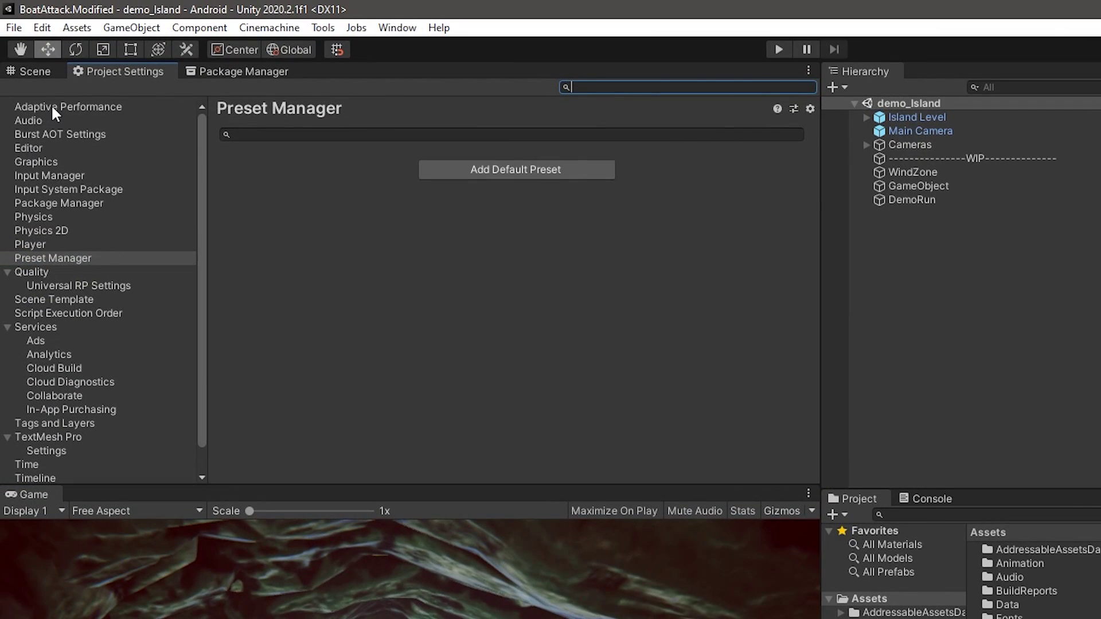
click(48, 101)
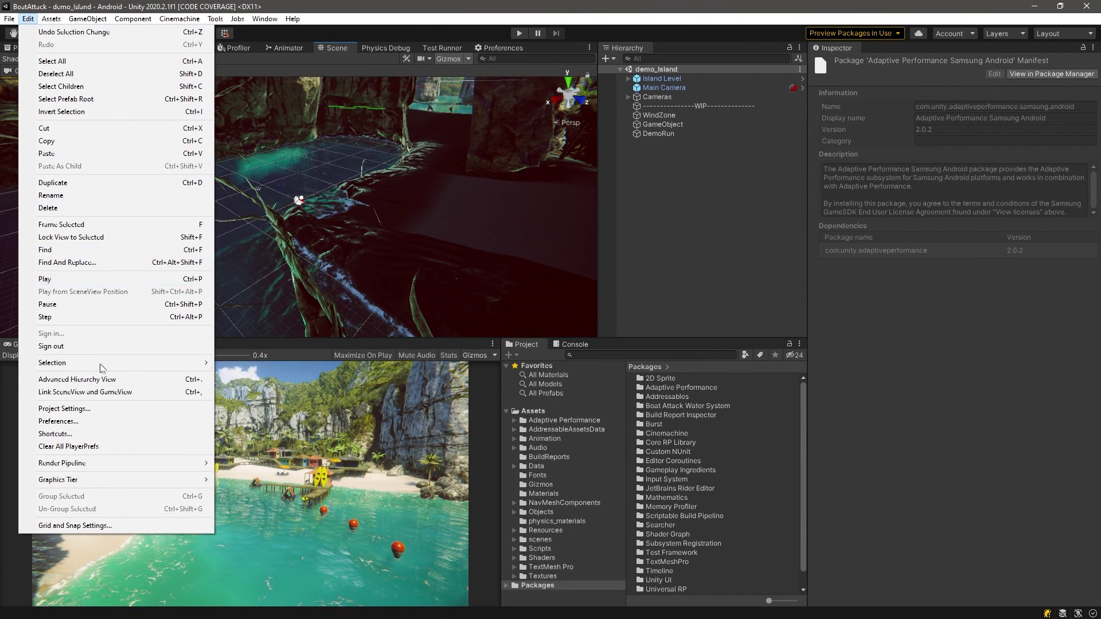
click(112, 408)
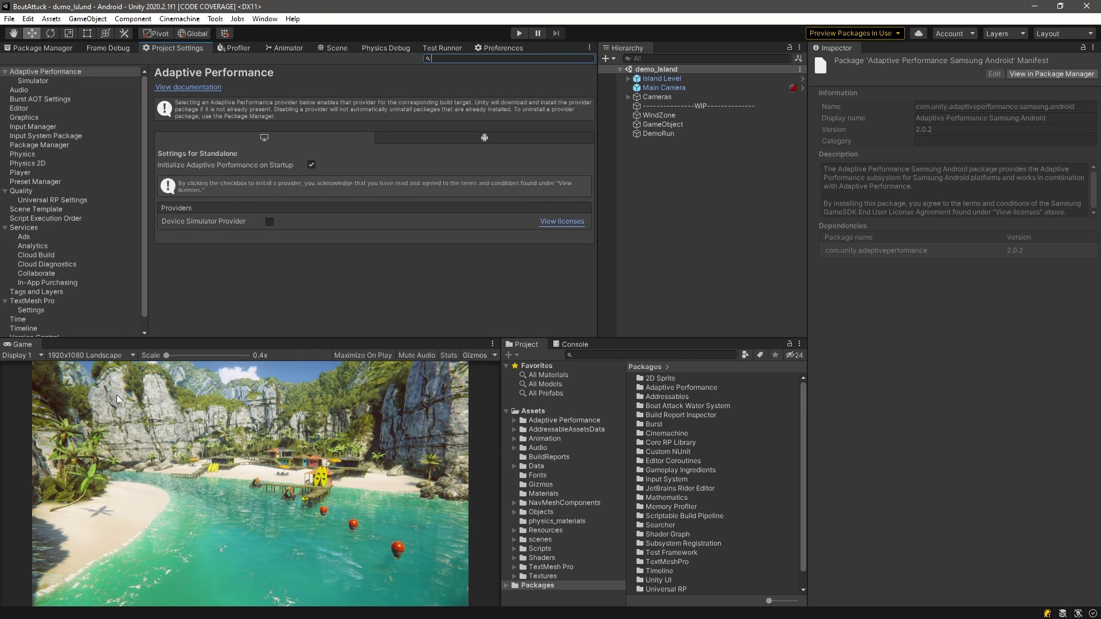
click(422, 133)
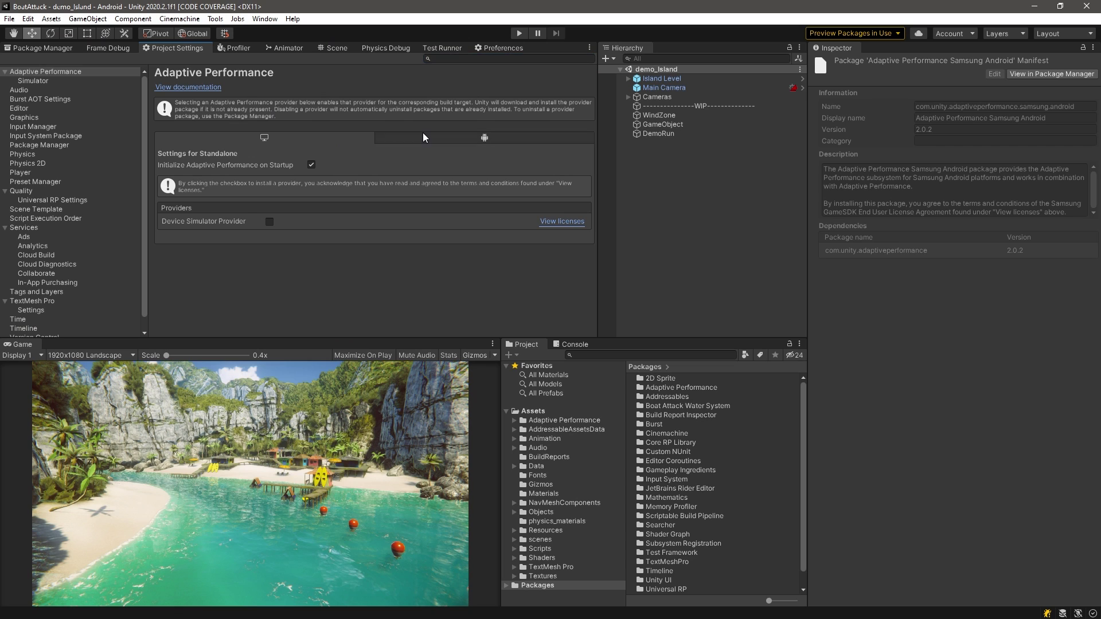
click(269, 220)
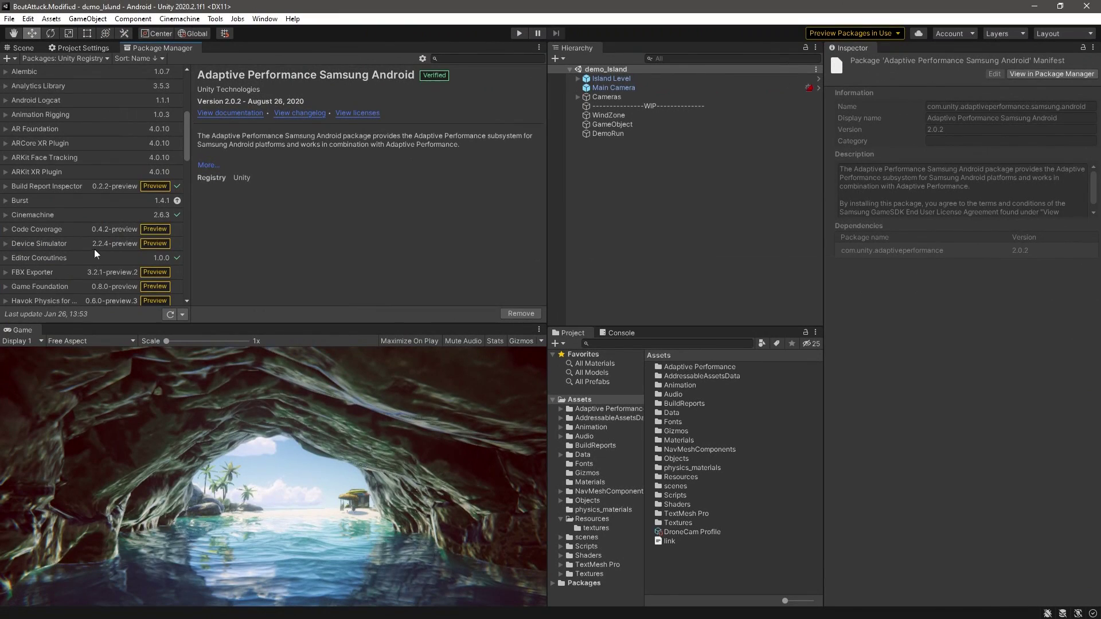
Install the Device Simulator 2.2.4-preview package from the Unity Registry list
click(90, 243)
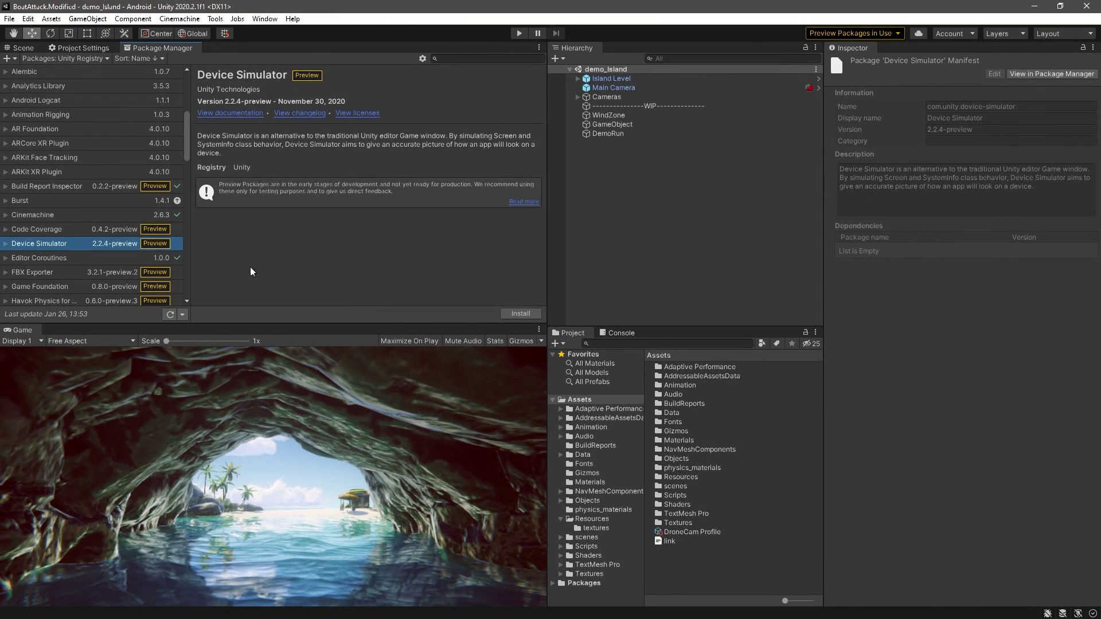
click(515, 314)
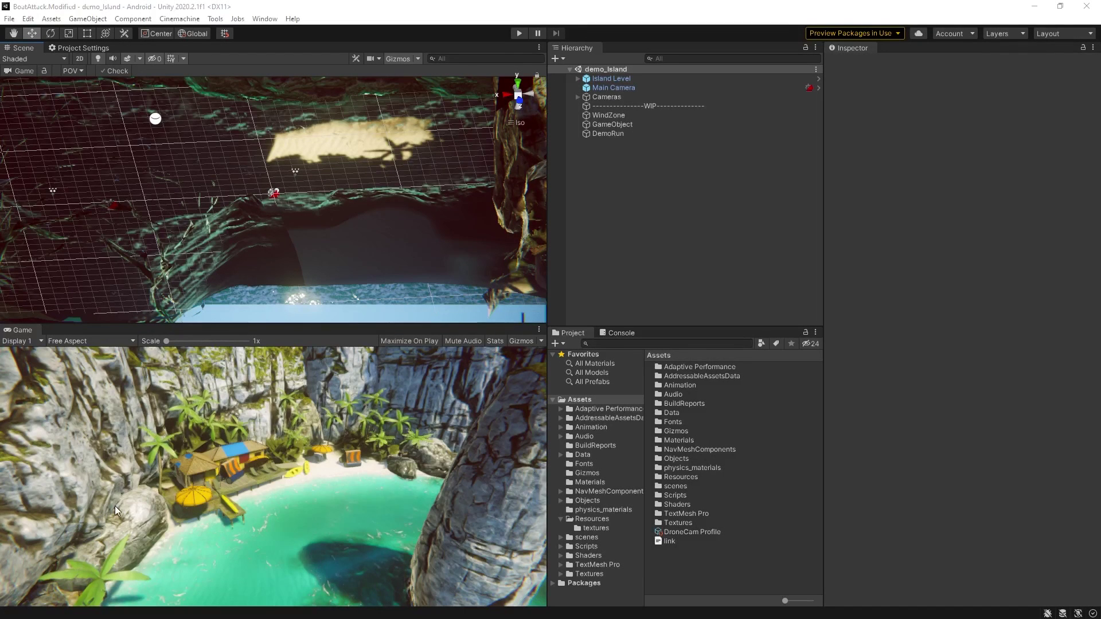
click(35, 20)
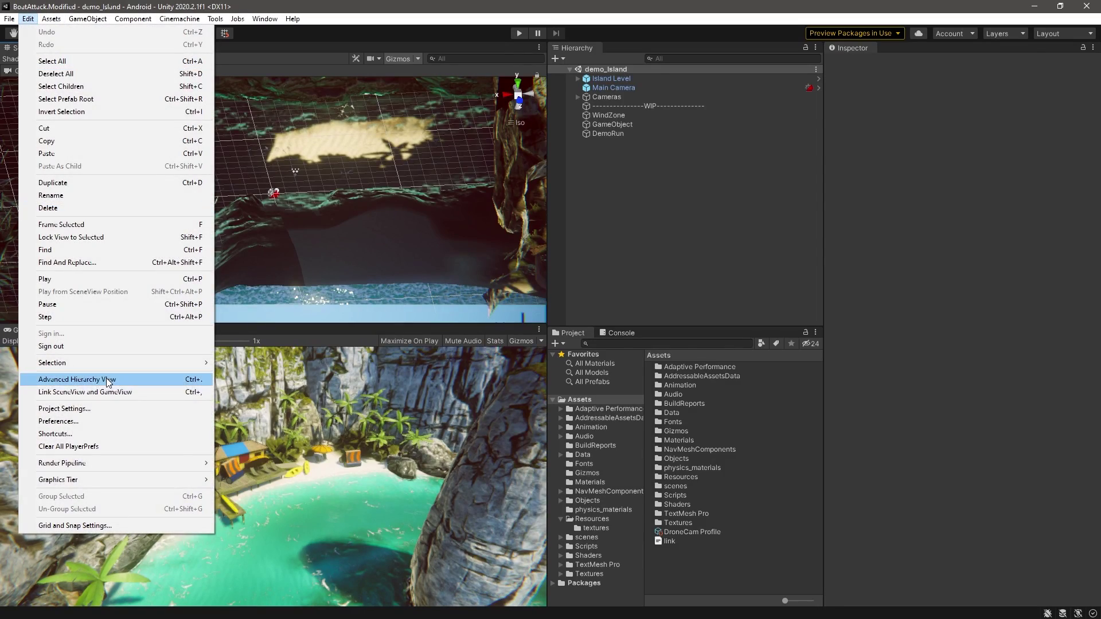
Open Project Settings on the Adaptive Performance page
click(101, 409)
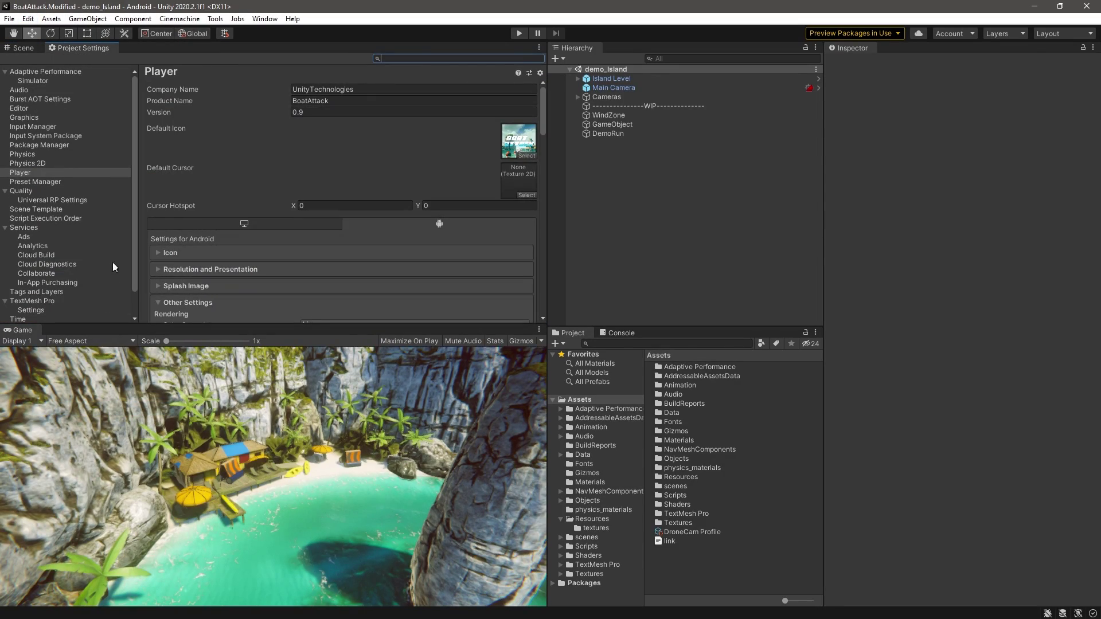
click(46, 71)
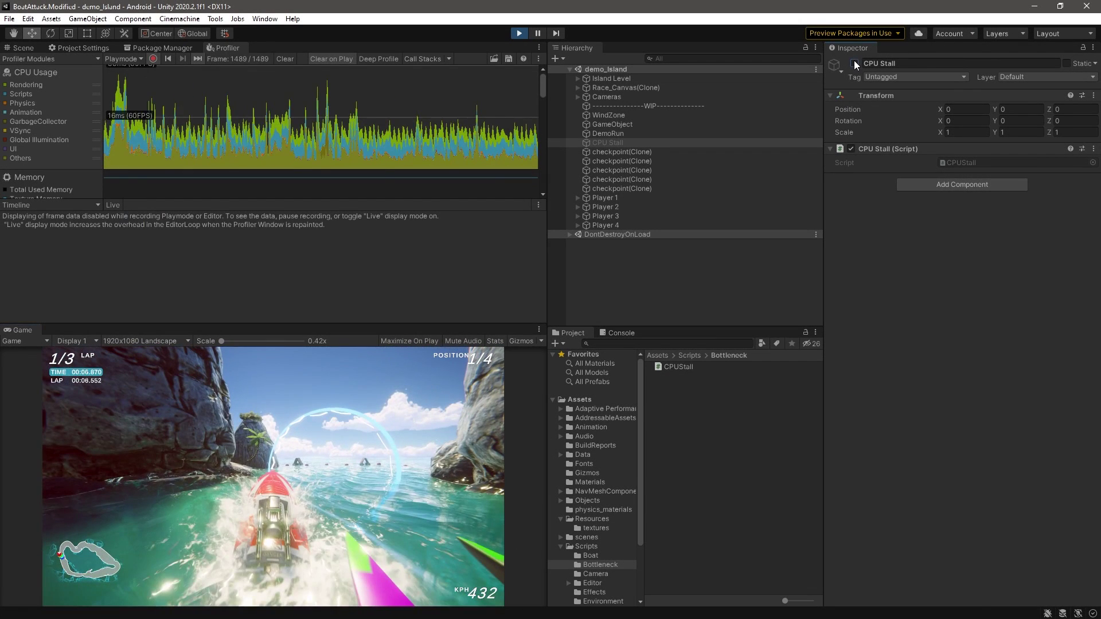
Activate the CPU Stall object to spike frame time, then deactivate it
click(854, 63)
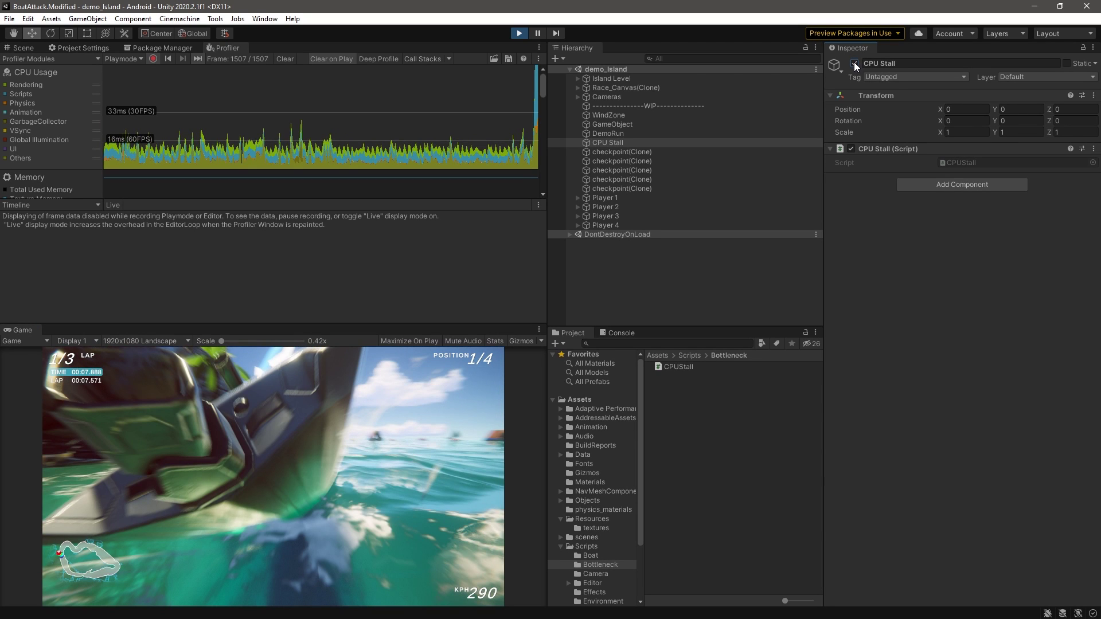
click(854, 63)
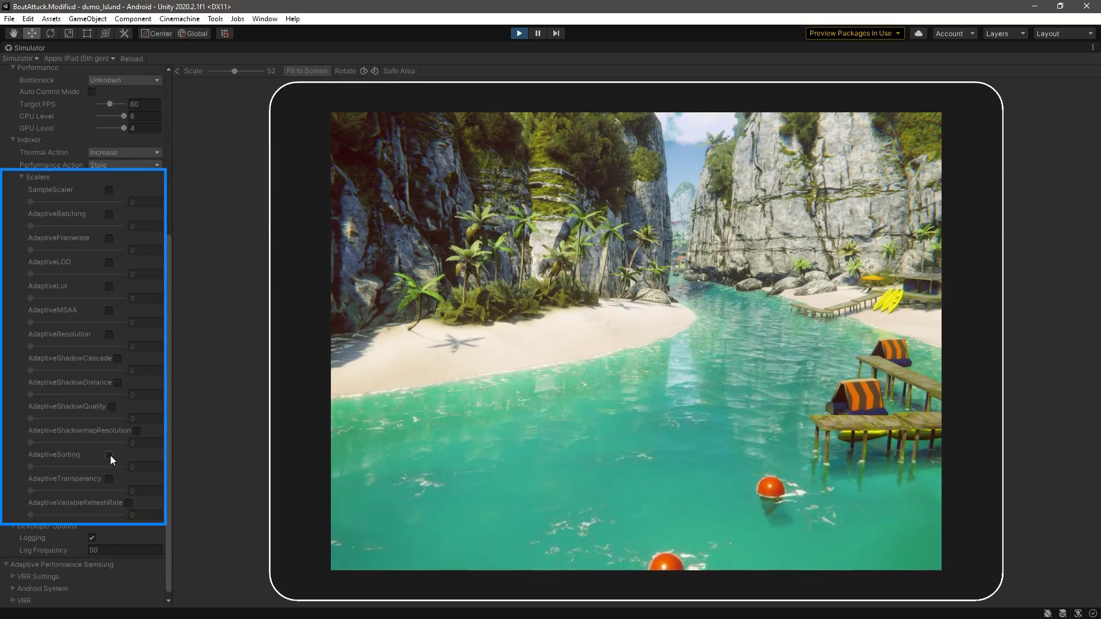
Enable Shadow Distance at level 3, LOD at level 3, MSAA, and Shadow Cascade at level 2
click(117, 383)
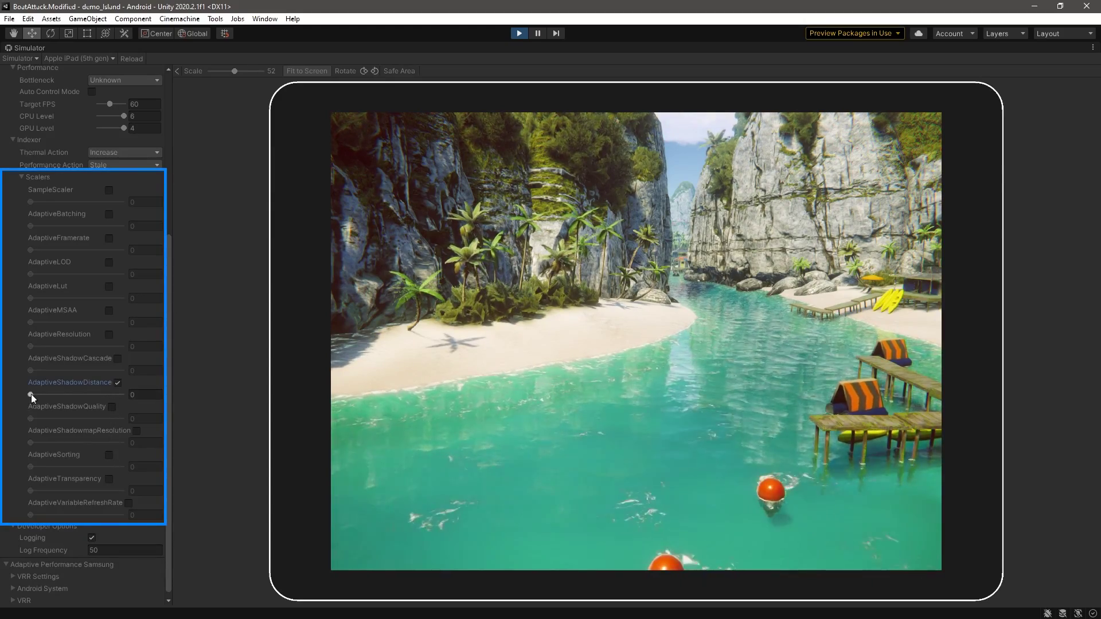
drag(31, 394, 160, 401)
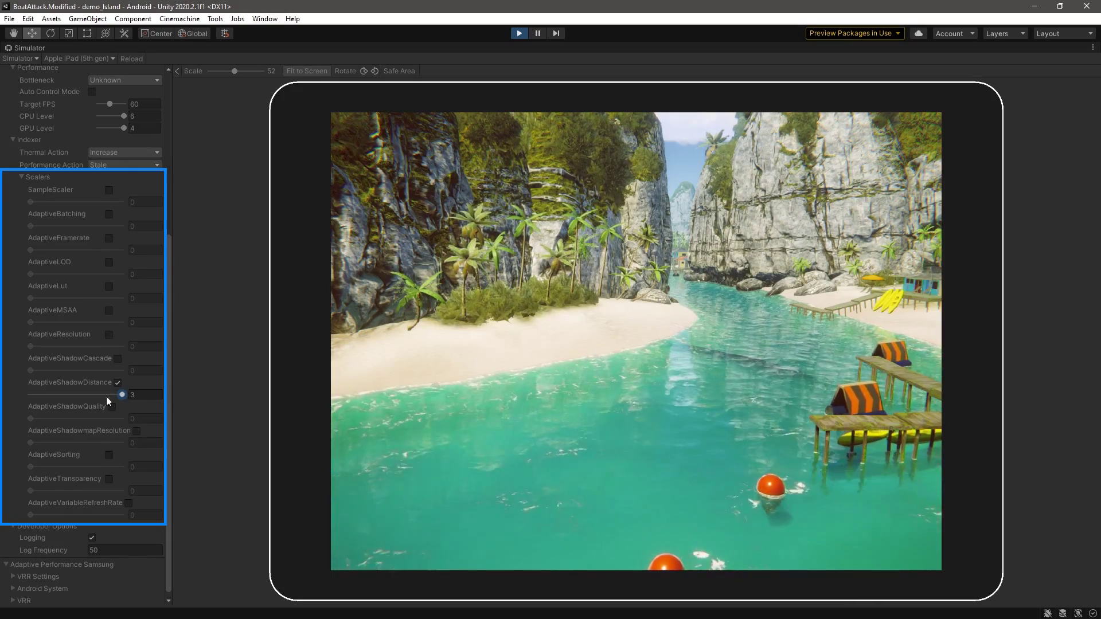
click(108, 263)
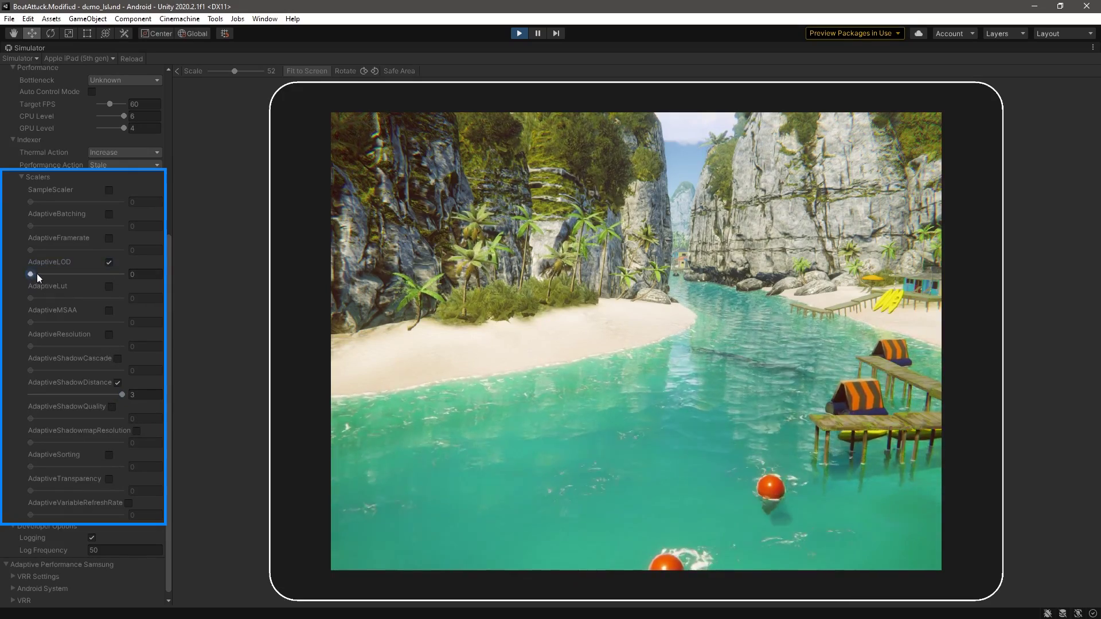
drag(34, 275, 153, 283)
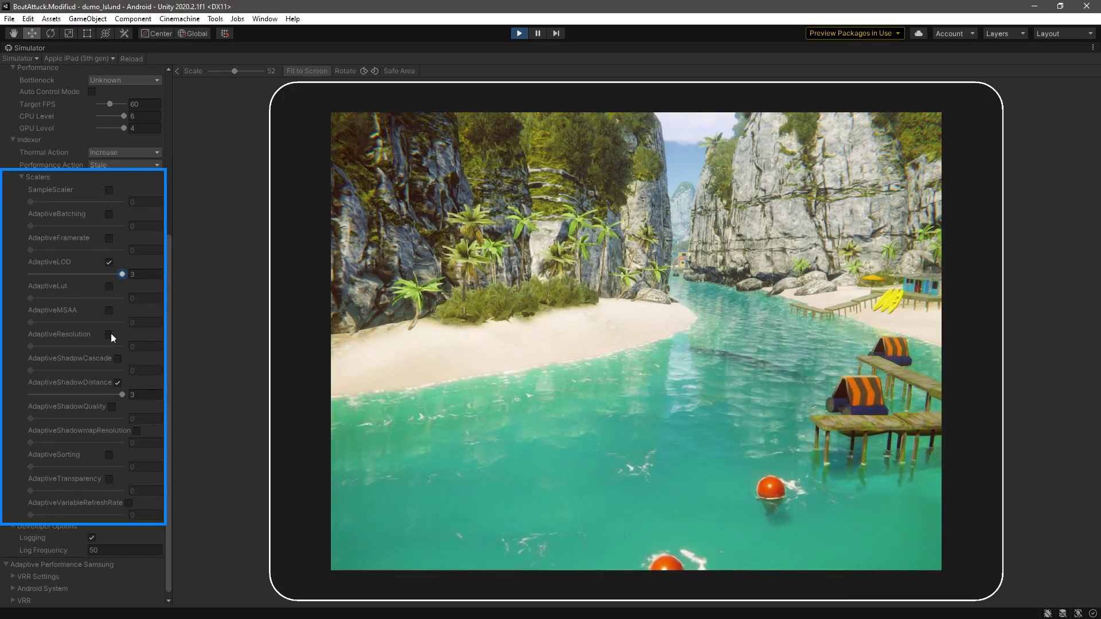
click(109, 311)
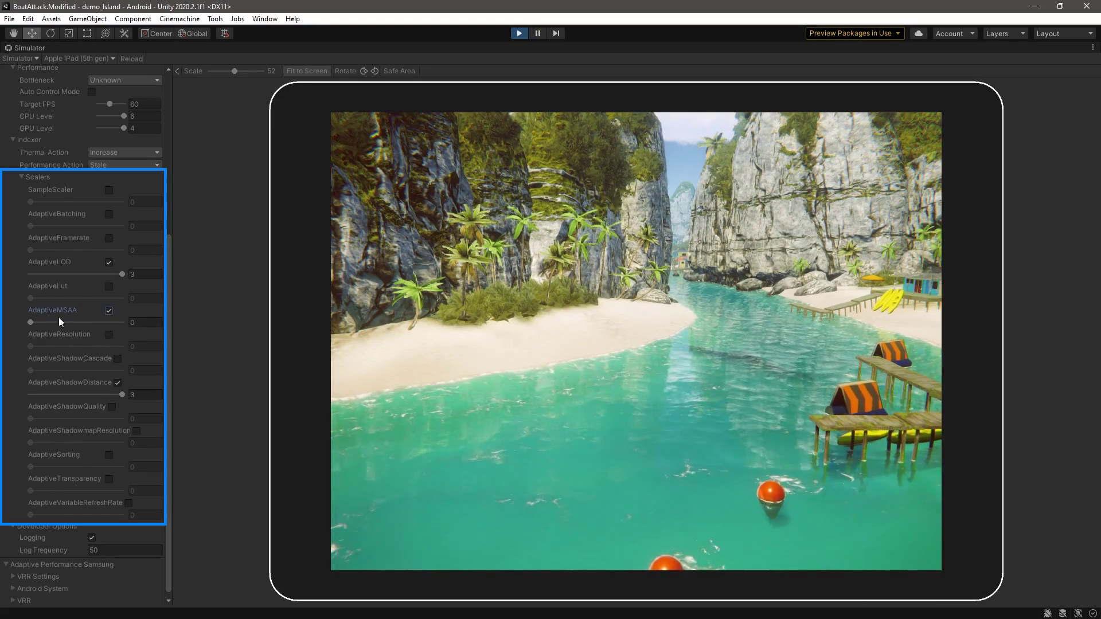
click(117, 359)
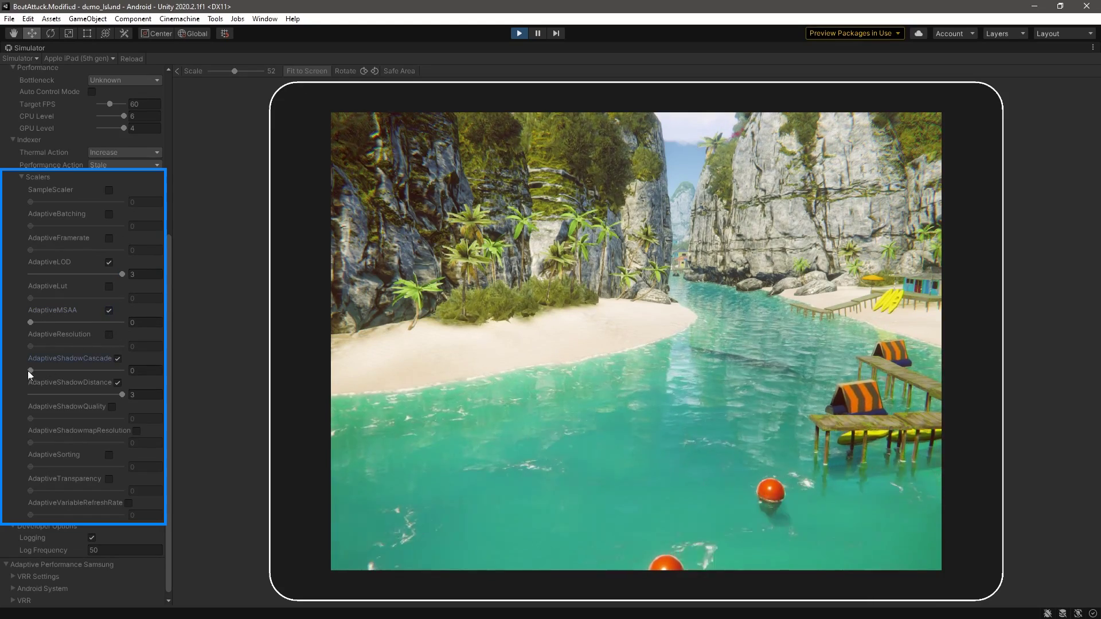
drag(28, 371, 133, 376)
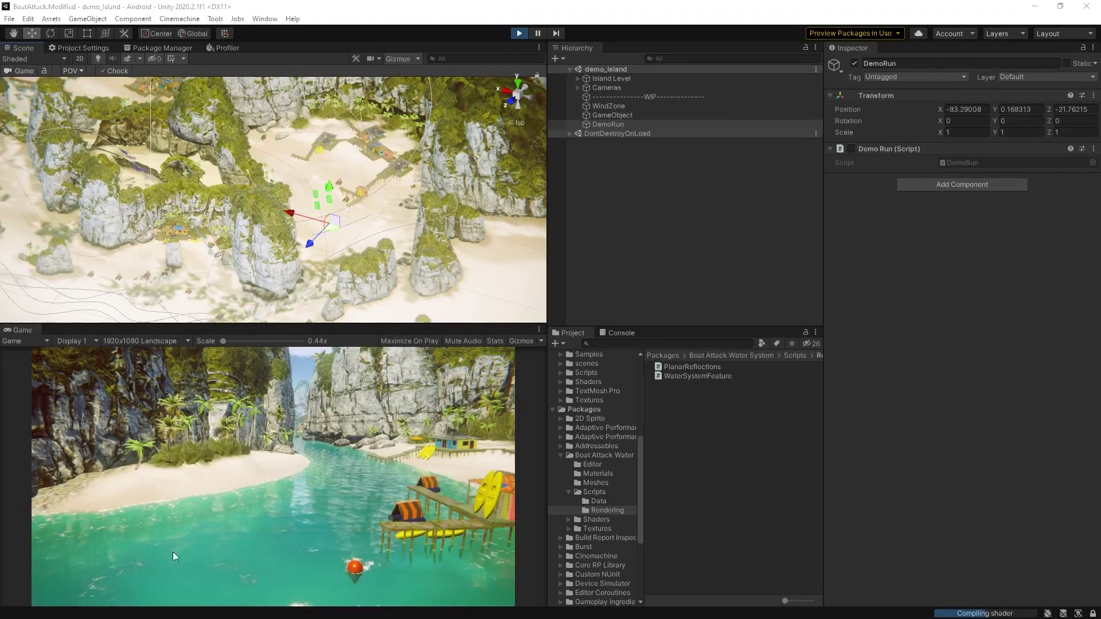
Switch the Game view to Simulator and maximize it with Shift+Space
click(286, 434)
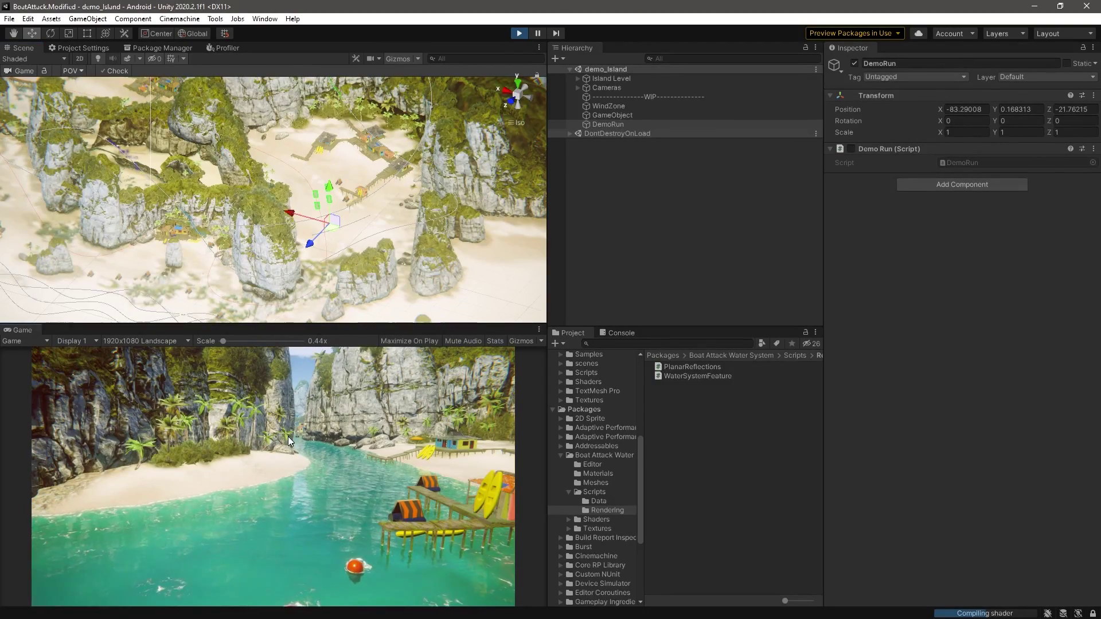
click(46, 341)
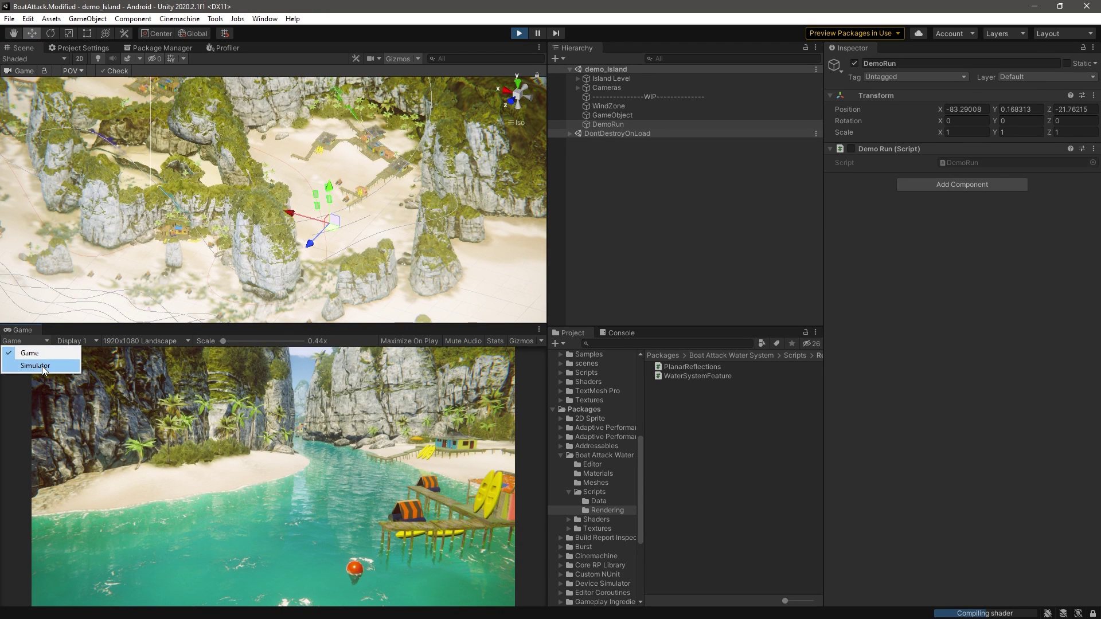
click(42, 365)
key(shift+space)
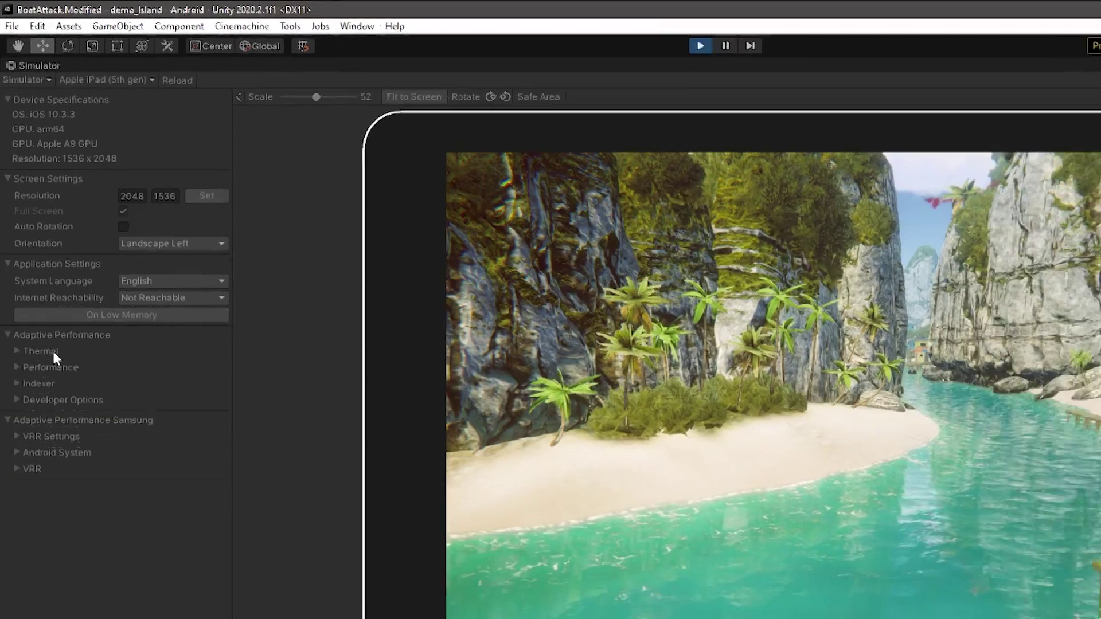
Expand and collapse the Thermal, Performance and Indexer foldouts, then expand Developer Options
click(52, 351)
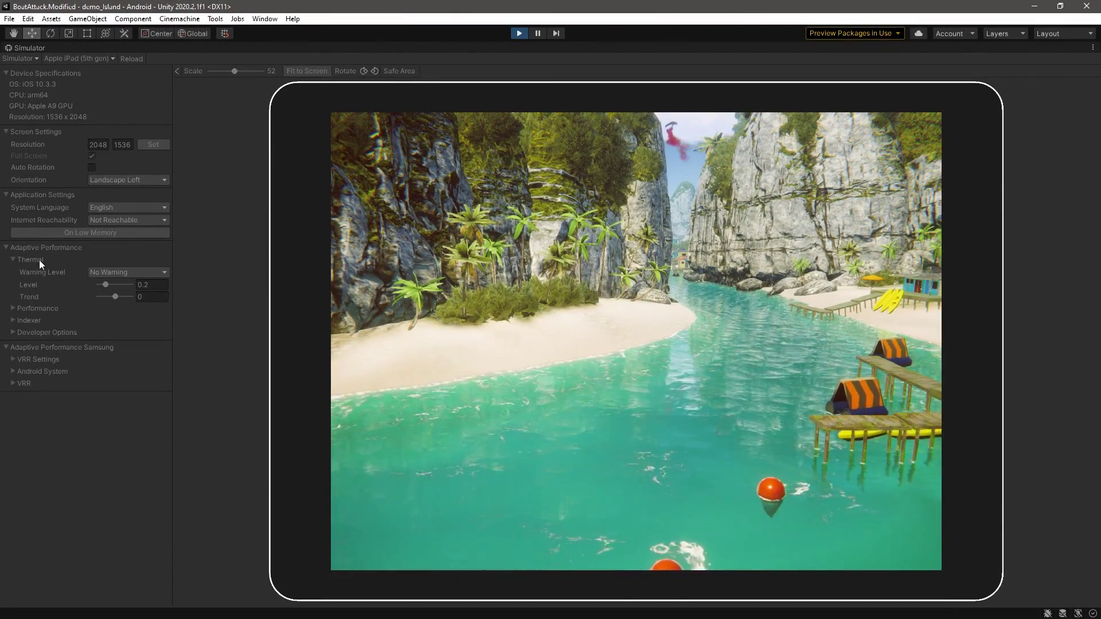
click(37, 260)
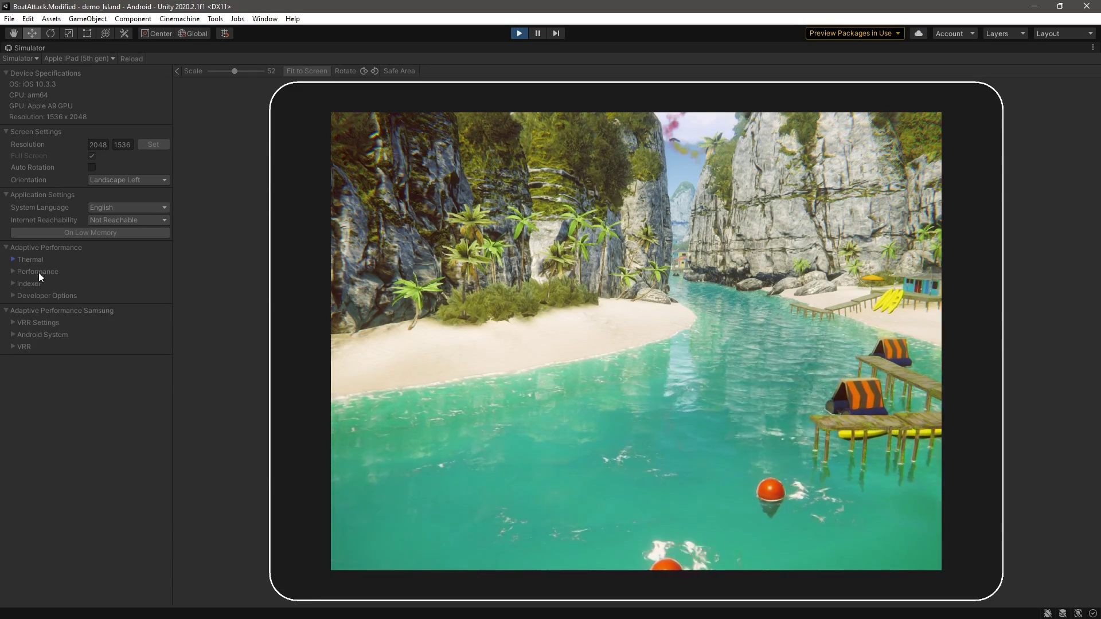
click(39, 271)
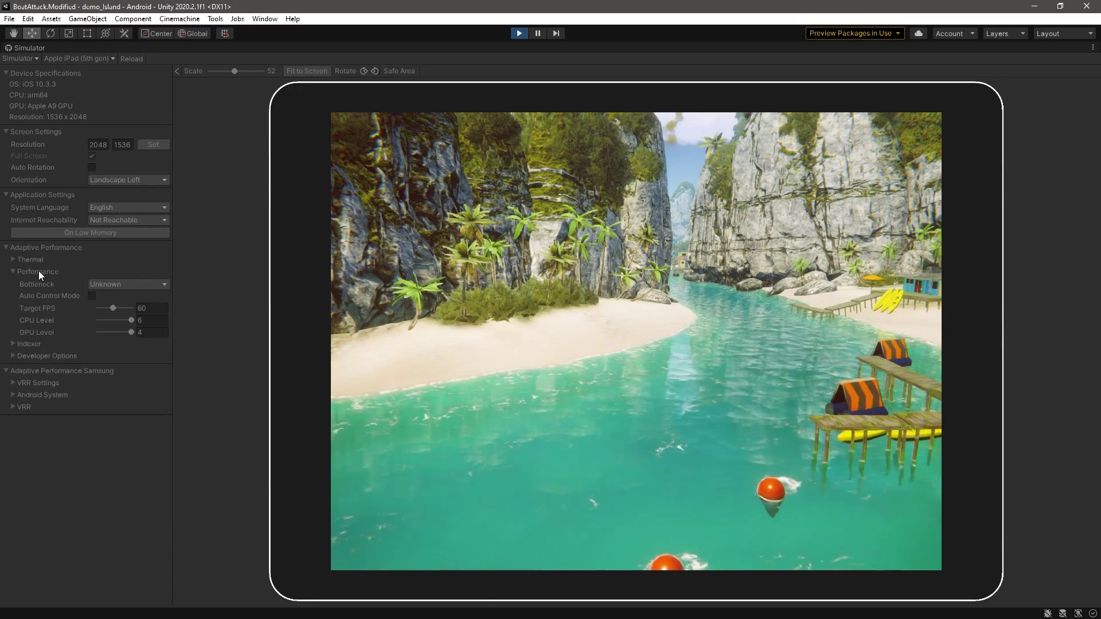
click(39, 270)
click(36, 284)
scroll(37, 329, down, 5)
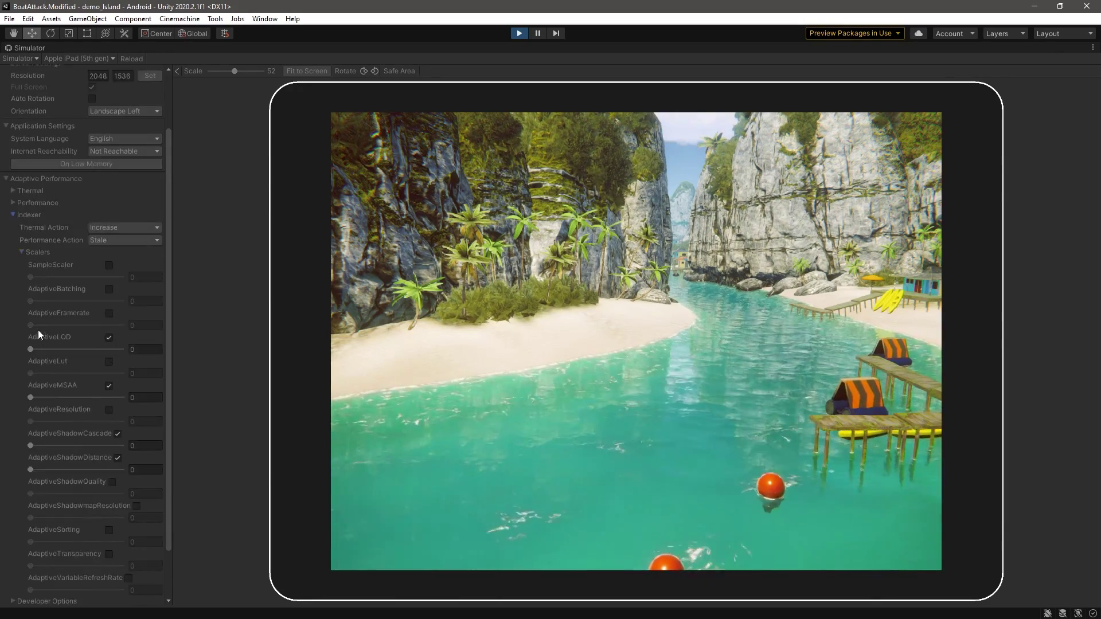
click(32, 157)
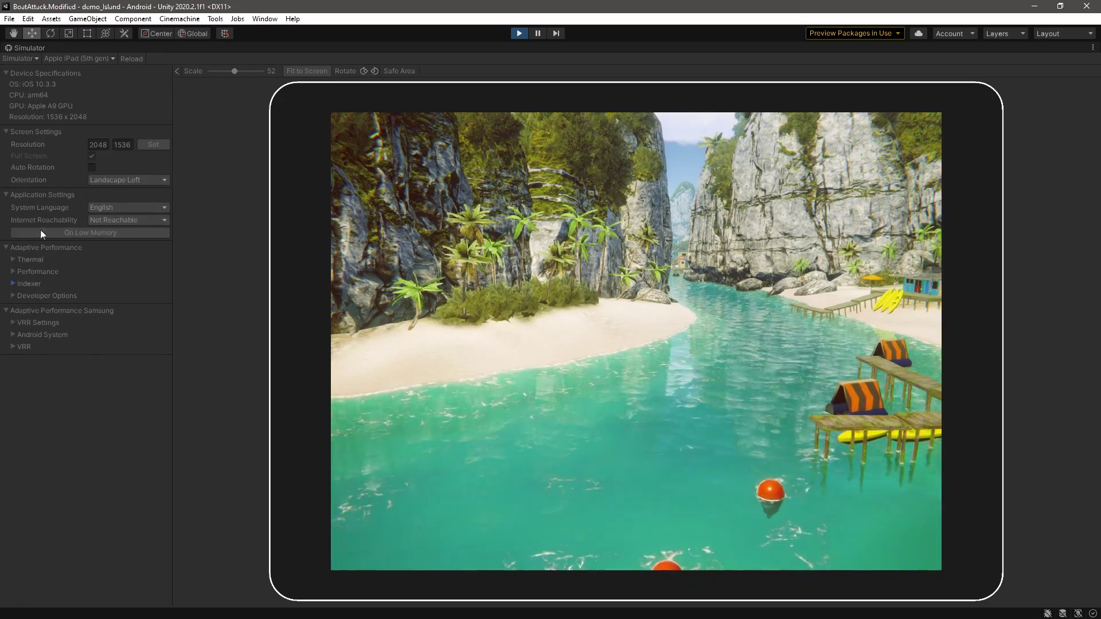
click(33, 295)
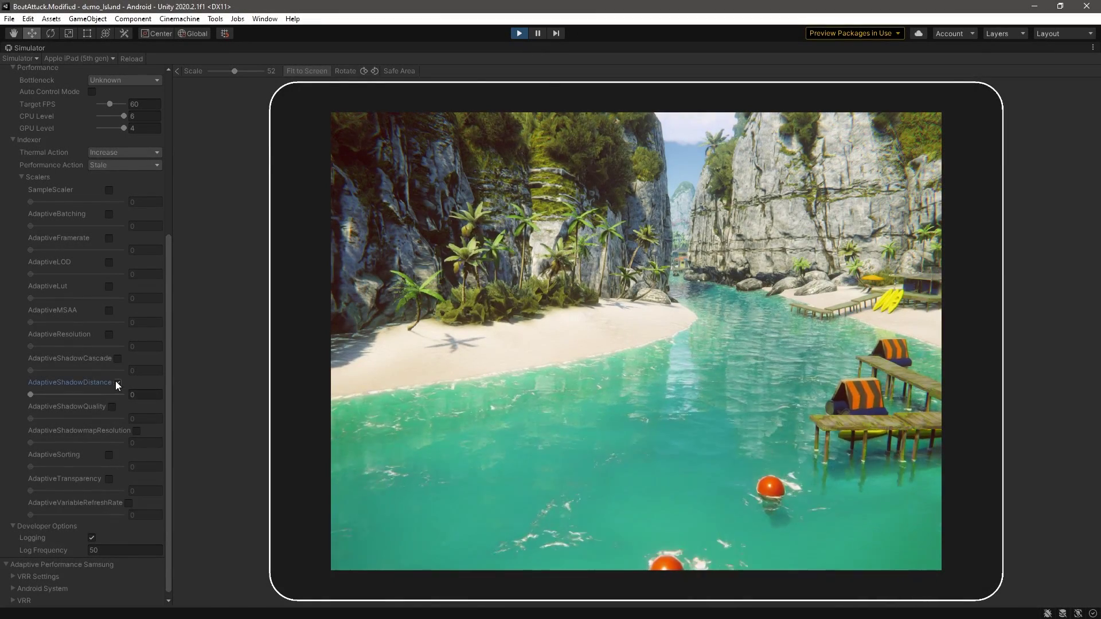
Enable Shadow Distance and LOD at level 3, MSAA, and Shadow Cascade at level 2
click(117, 383)
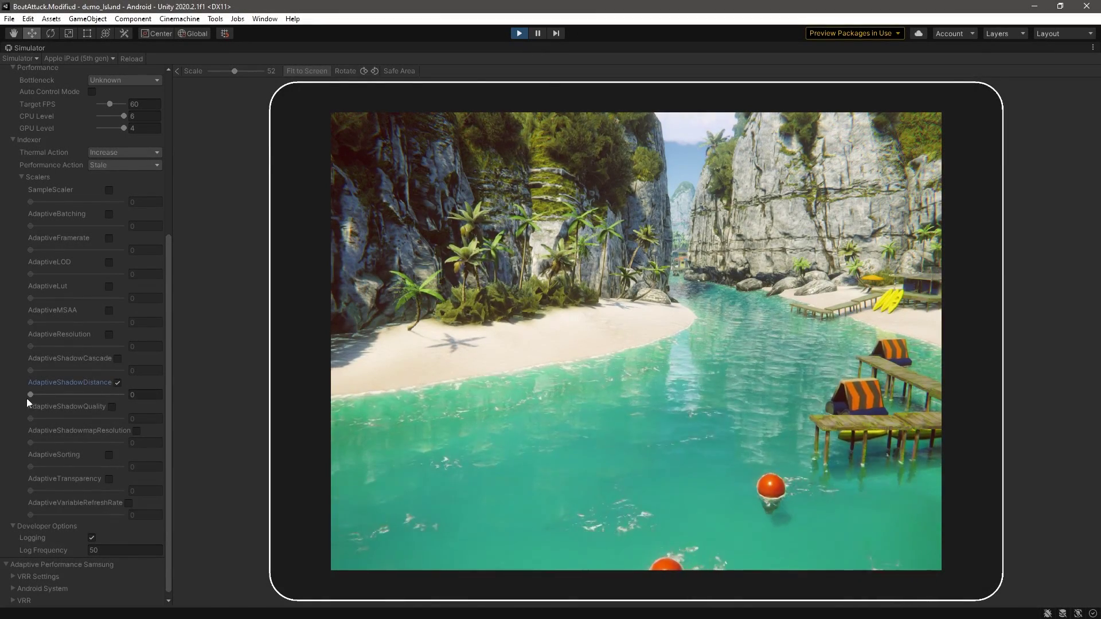
drag(28, 396, 150, 402)
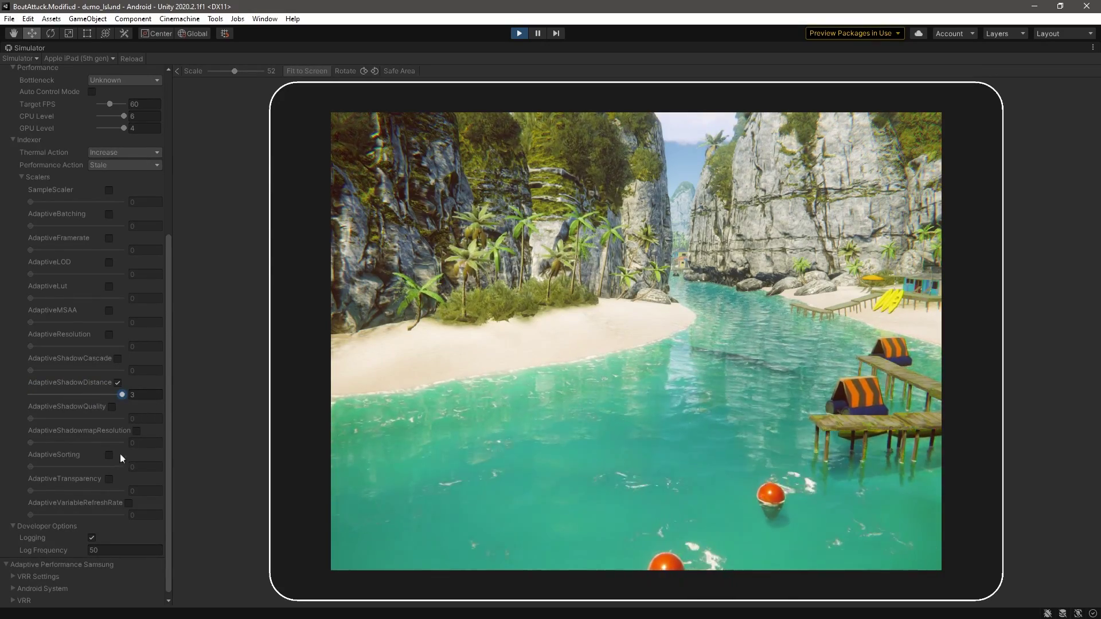
click(109, 262)
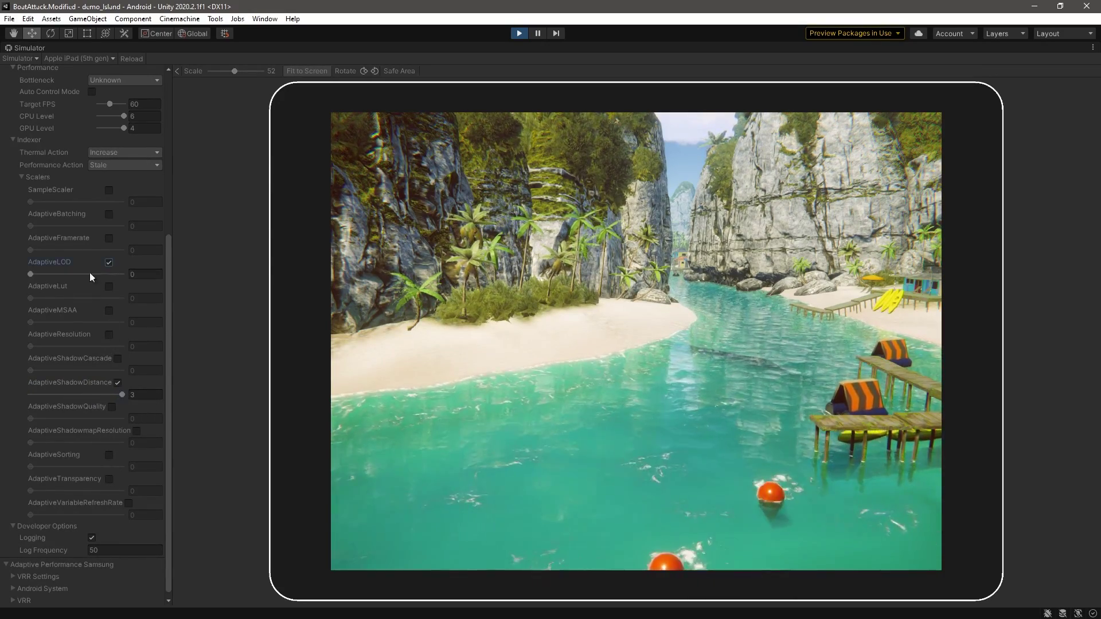
drag(32, 273, 153, 279)
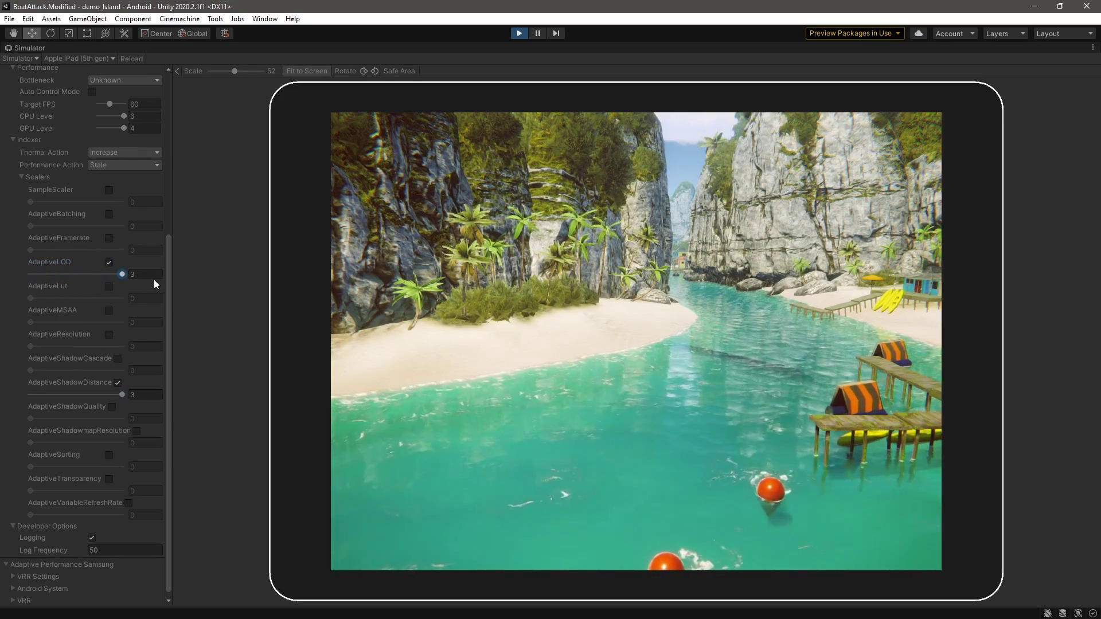
click(110, 310)
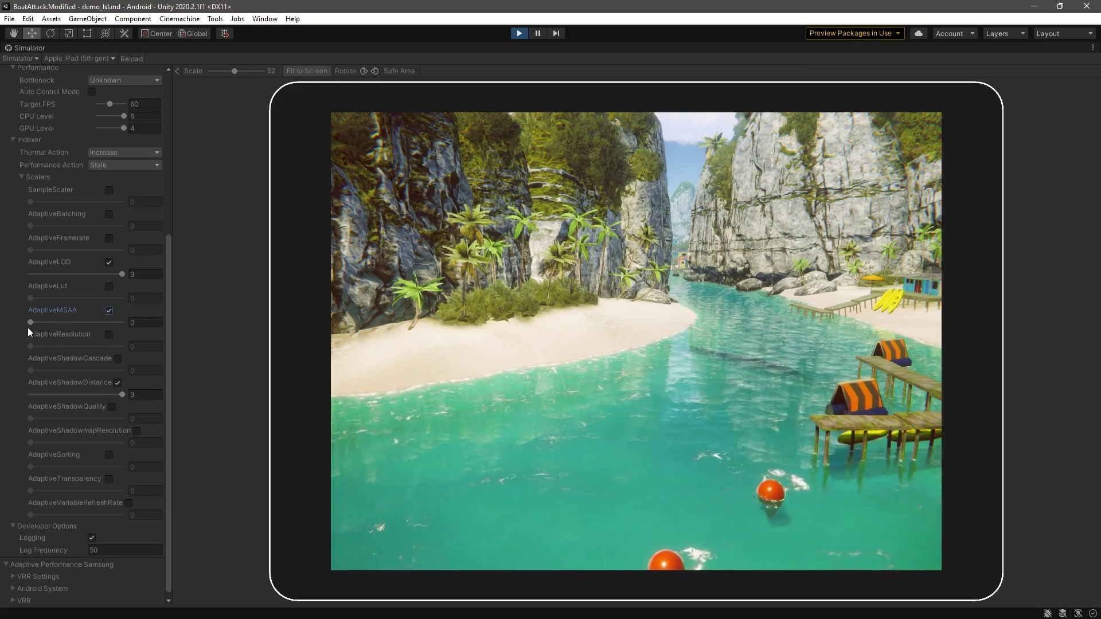
click(117, 358)
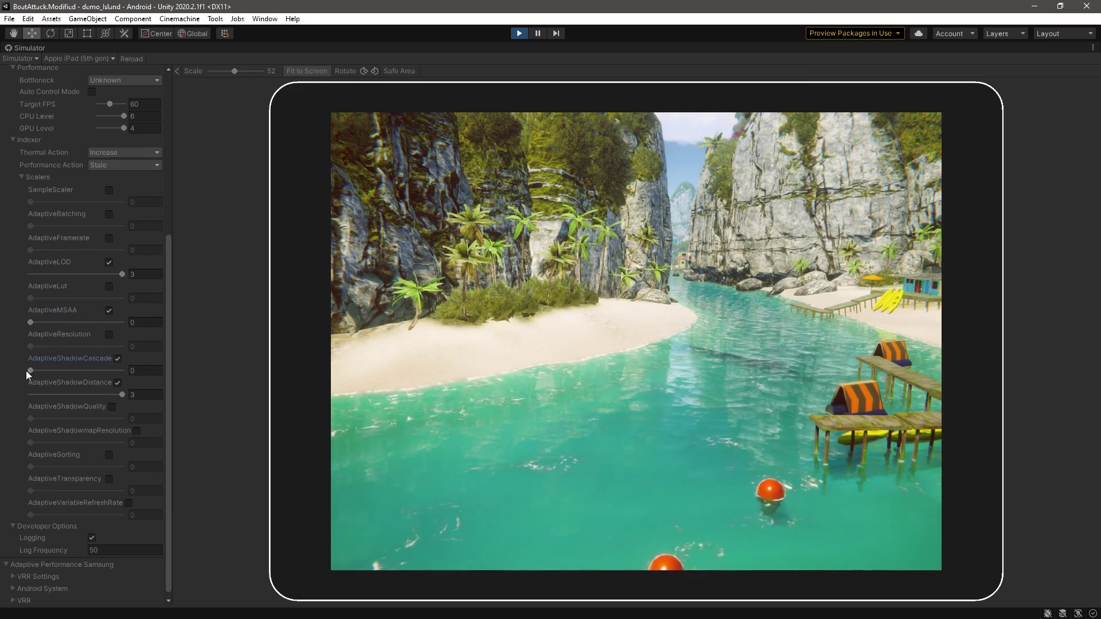
drag(30, 371, 133, 374)
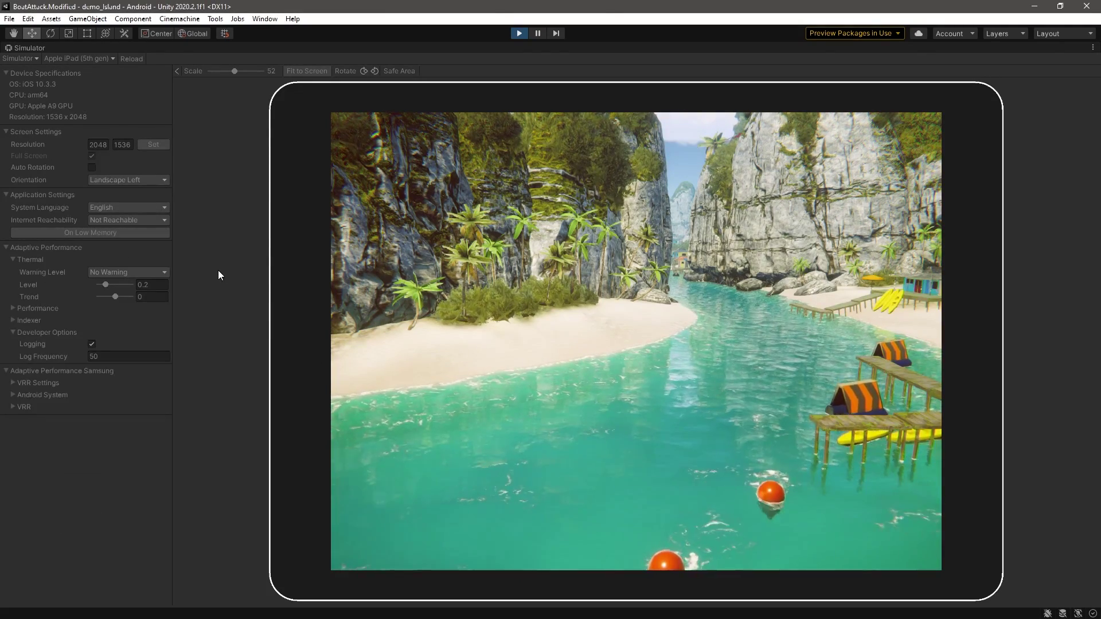
Simulate a Throttling Imminent thermal warning with thermal level and trend raised to 1
click(137, 273)
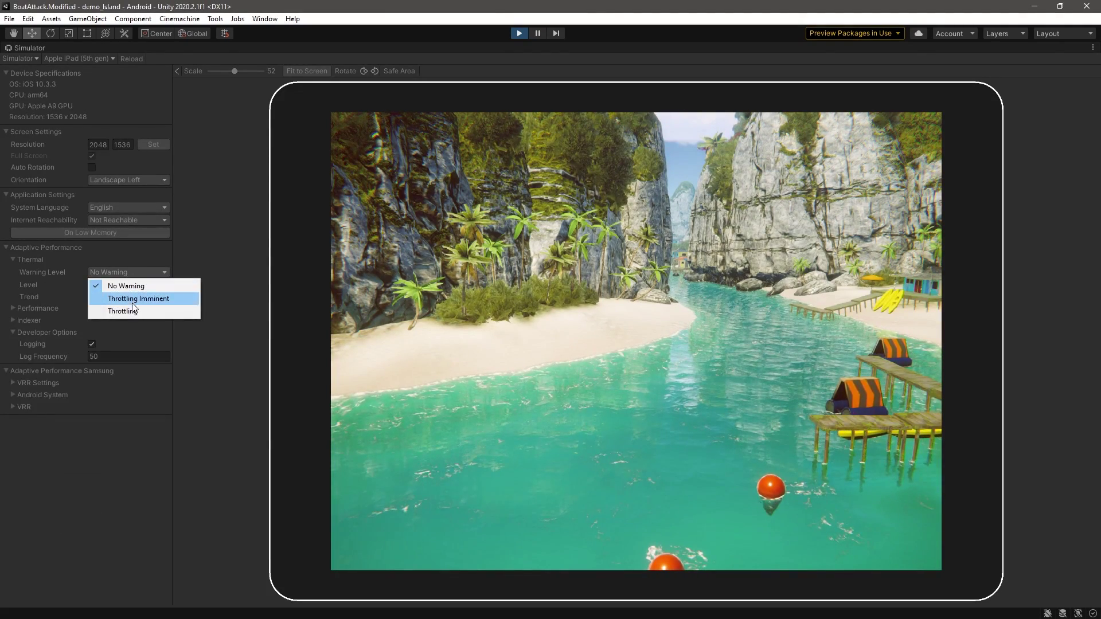
click(138, 299)
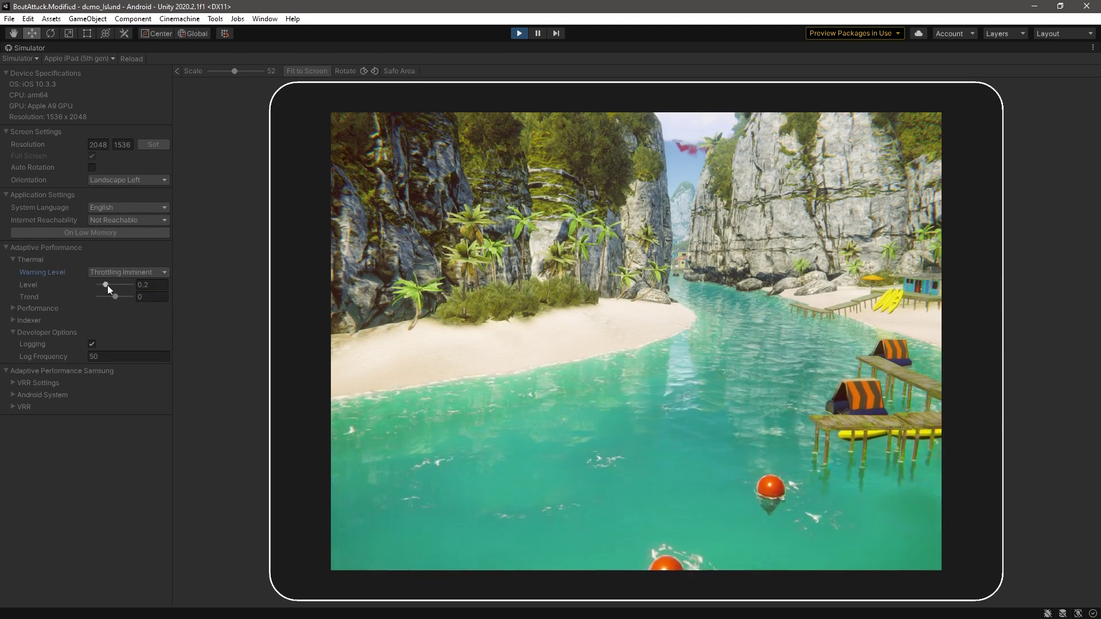
drag(107, 284, 135, 297)
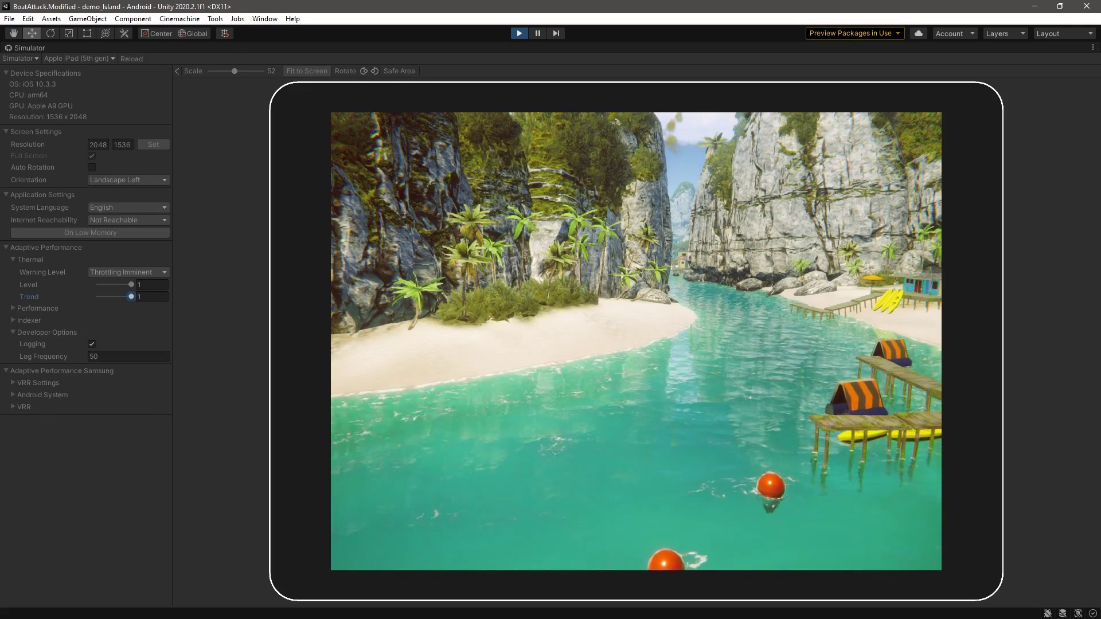
click(13, 308)
click(13, 260)
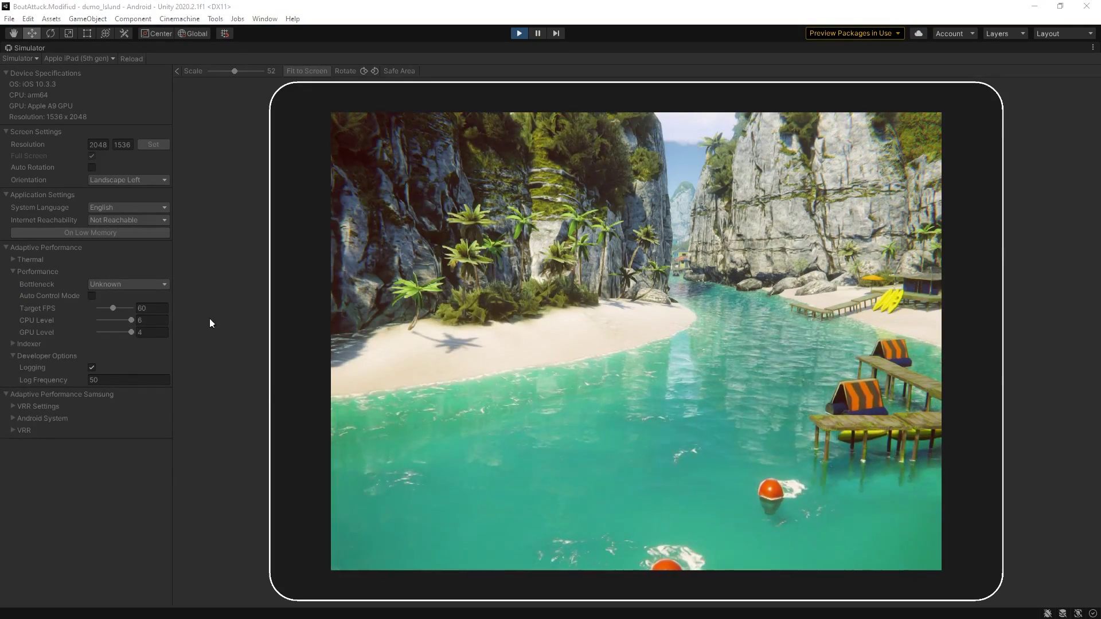
Simulate a GPU bottleneck, drop the CPU level to 0, and show the Indexer settings
click(135, 283)
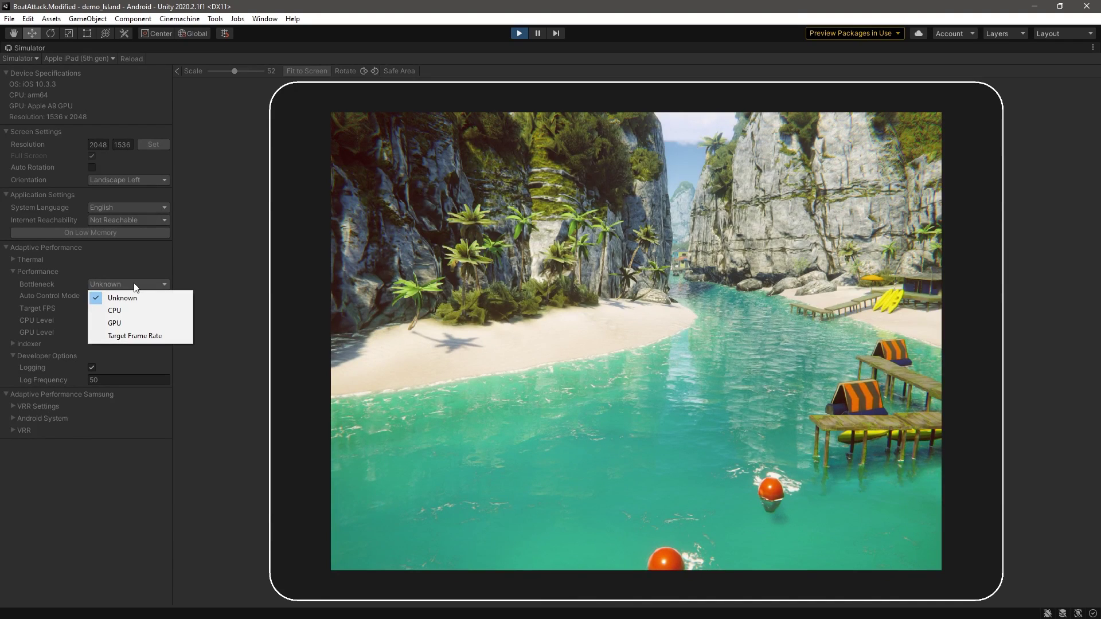
click(122, 323)
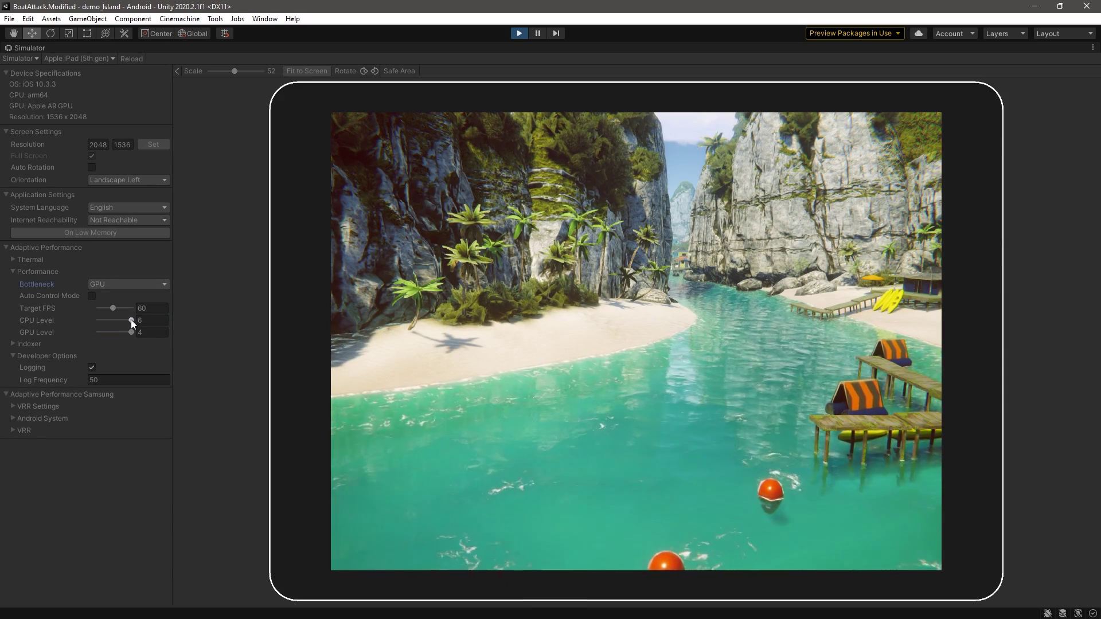
drag(131, 319, 97, 321)
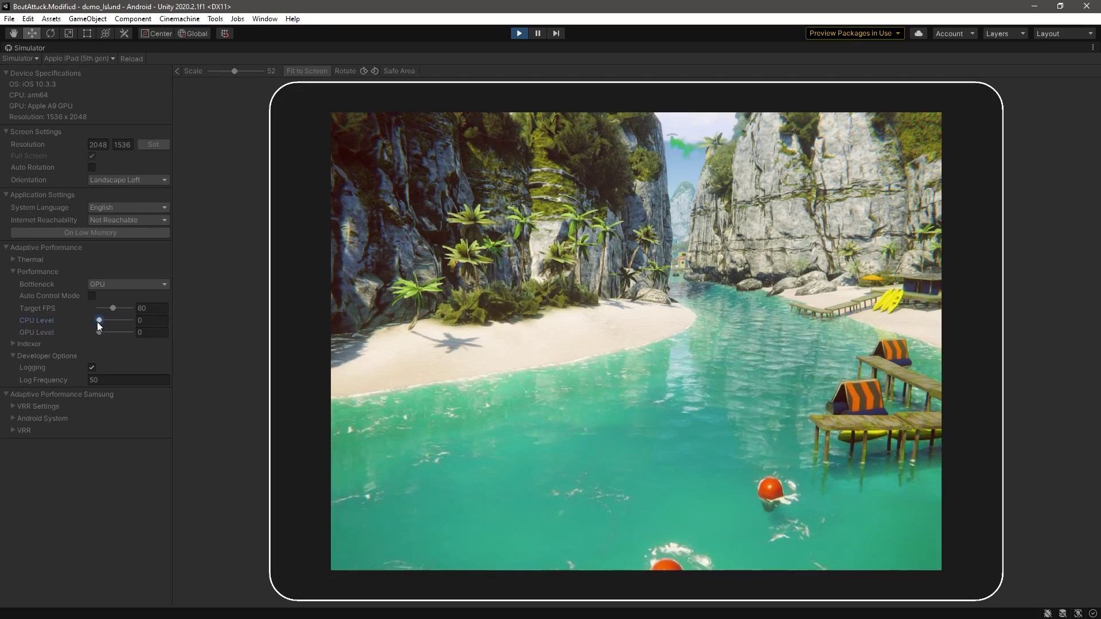
click(14, 271)
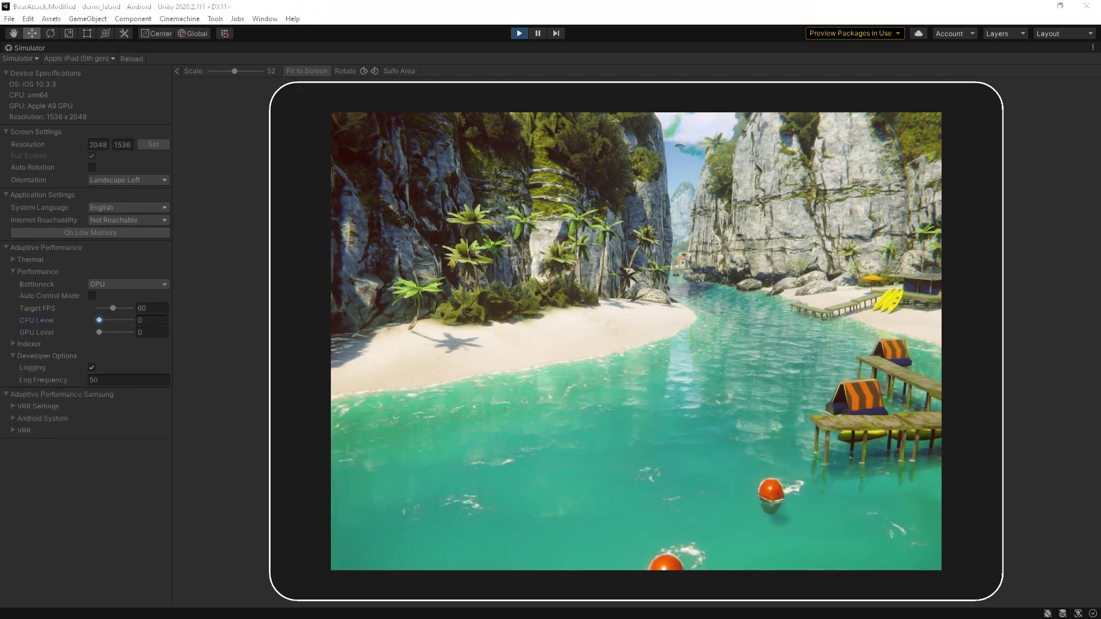
click(13, 283)
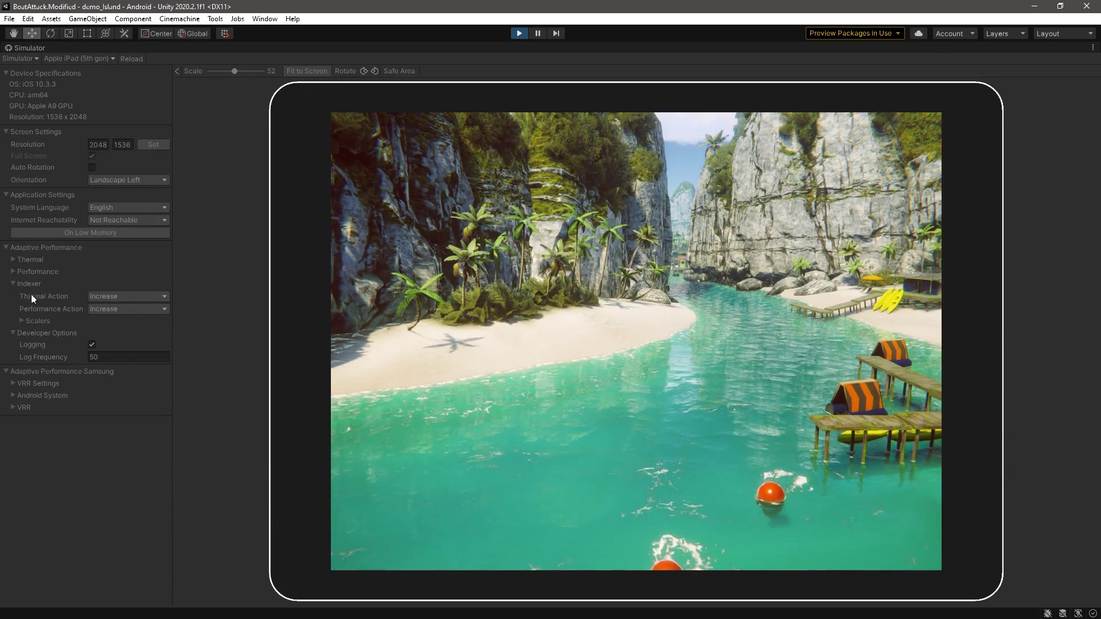
Enable the AdaptiveLOD scaler and raise its level to 3
click(37, 320)
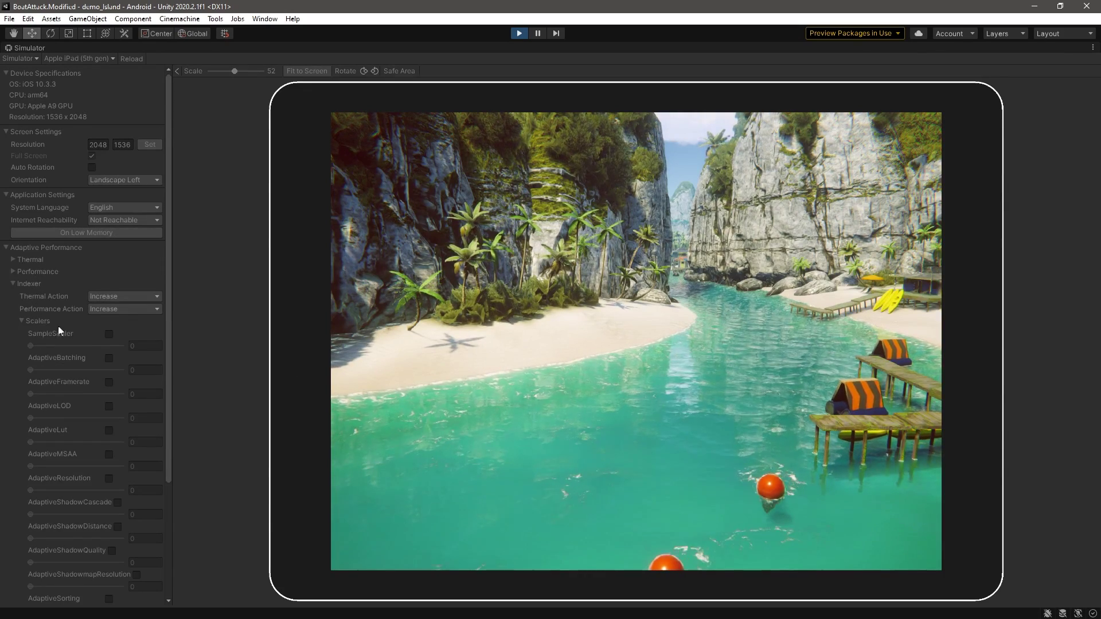
scroll(98, 344, down, 3)
scroll(97, 348, down, 3)
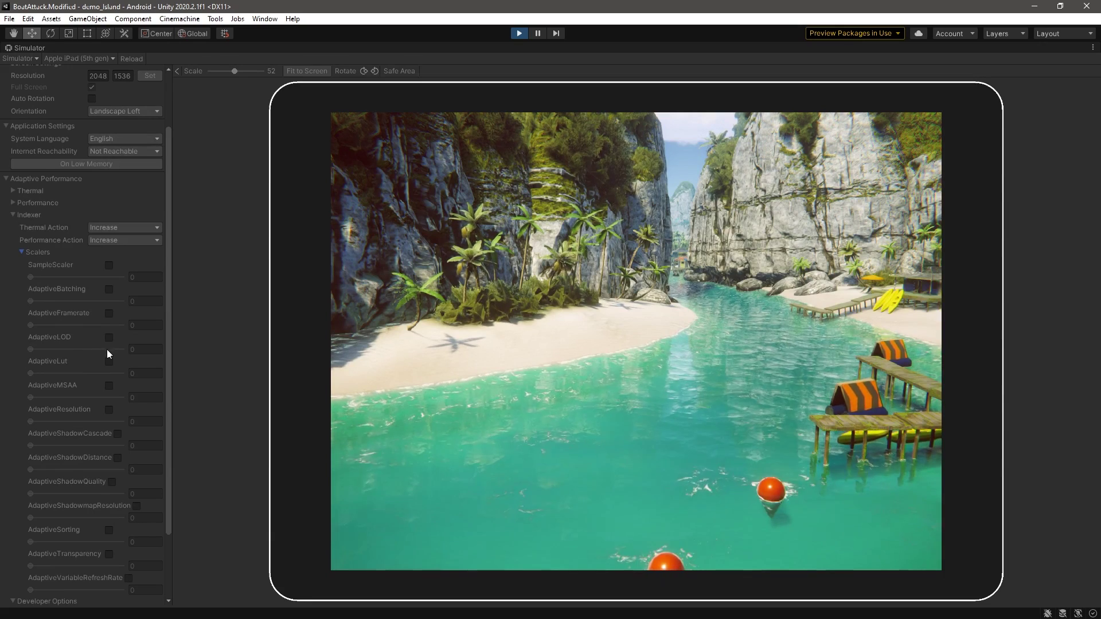
click(108, 337)
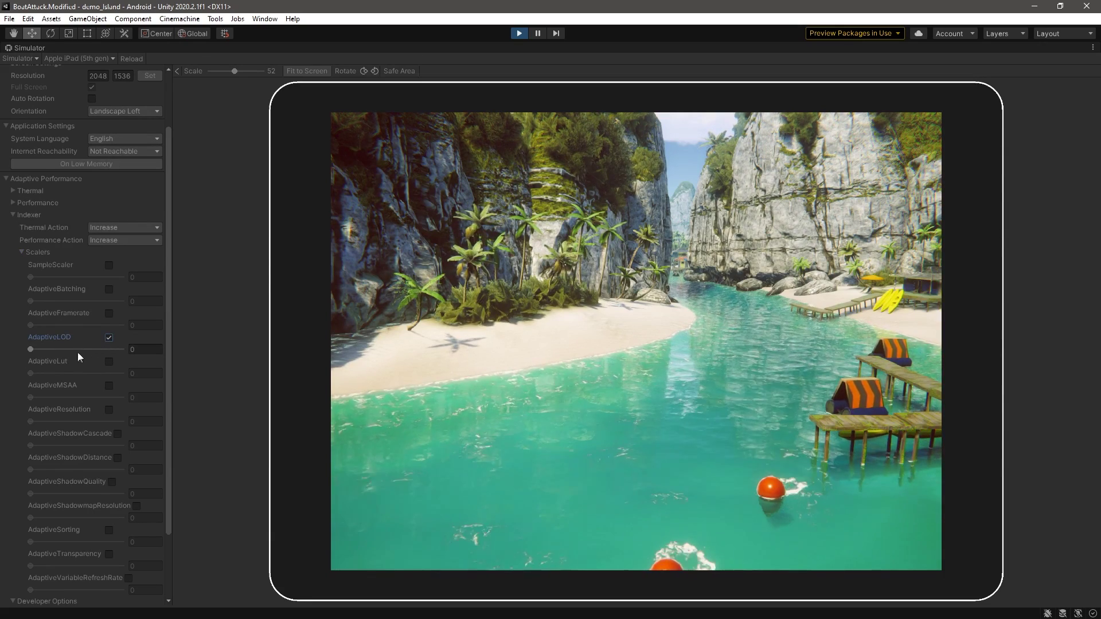
drag(30, 349, 145, 356)
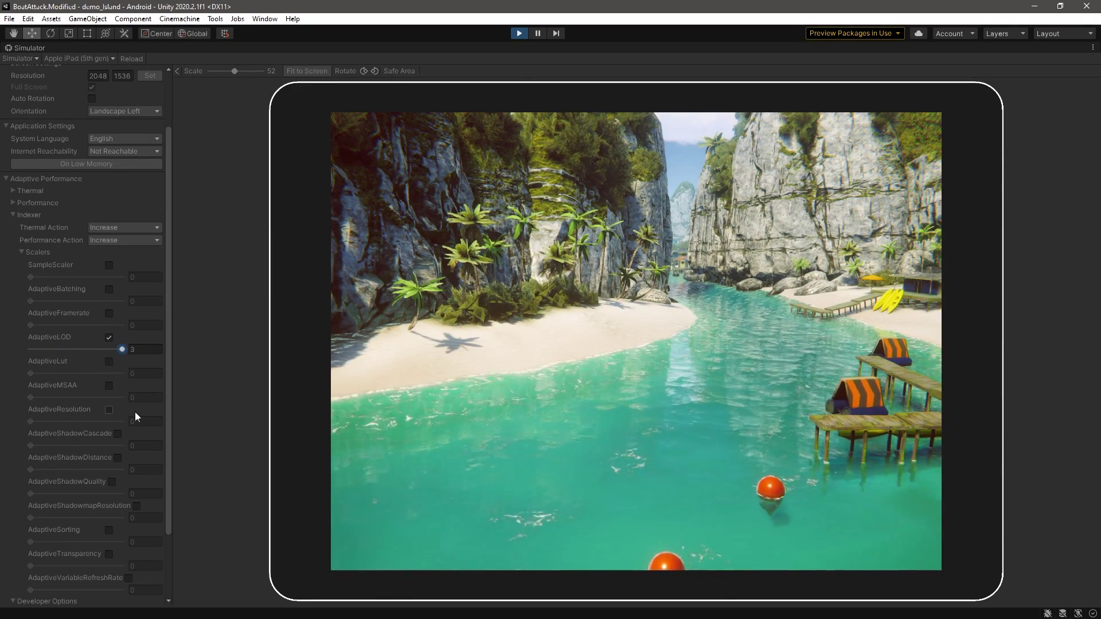
Enable the AdaptiveShadowmapResolution scaler and raise its level to 3
scroll(135, 412, down, 2)
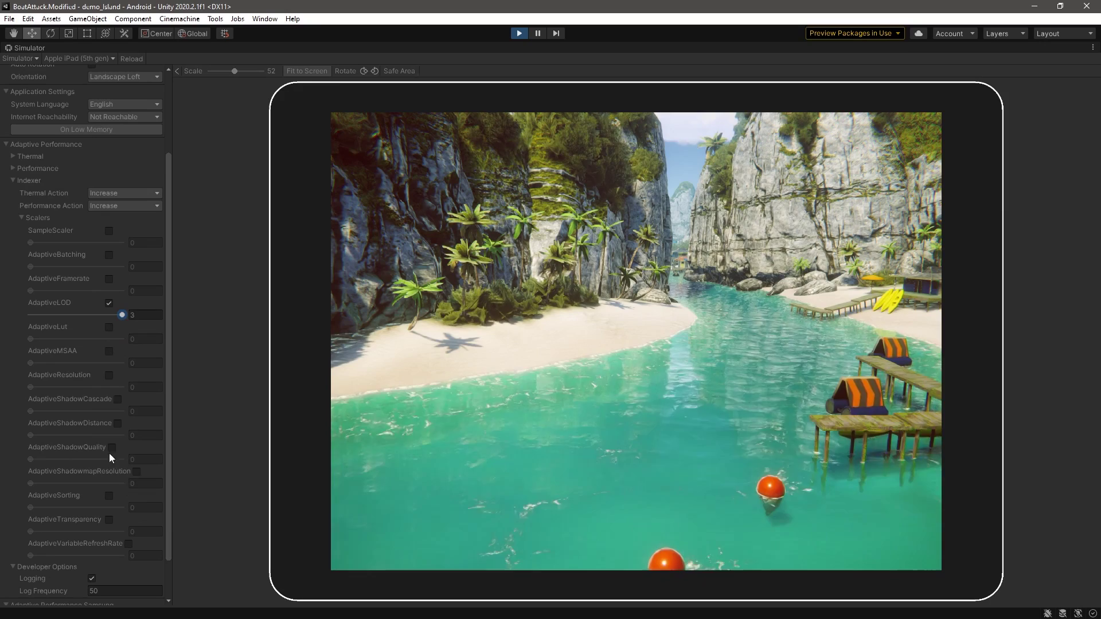
click(137, 471)
click(136, 471)
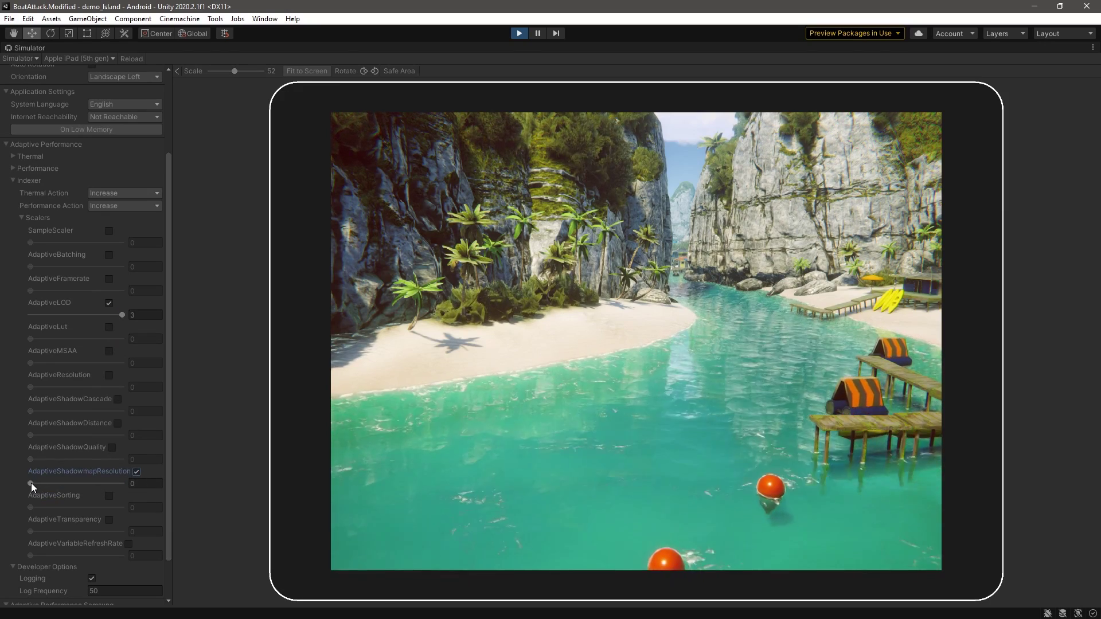
drag(31, 483, 156, 490)
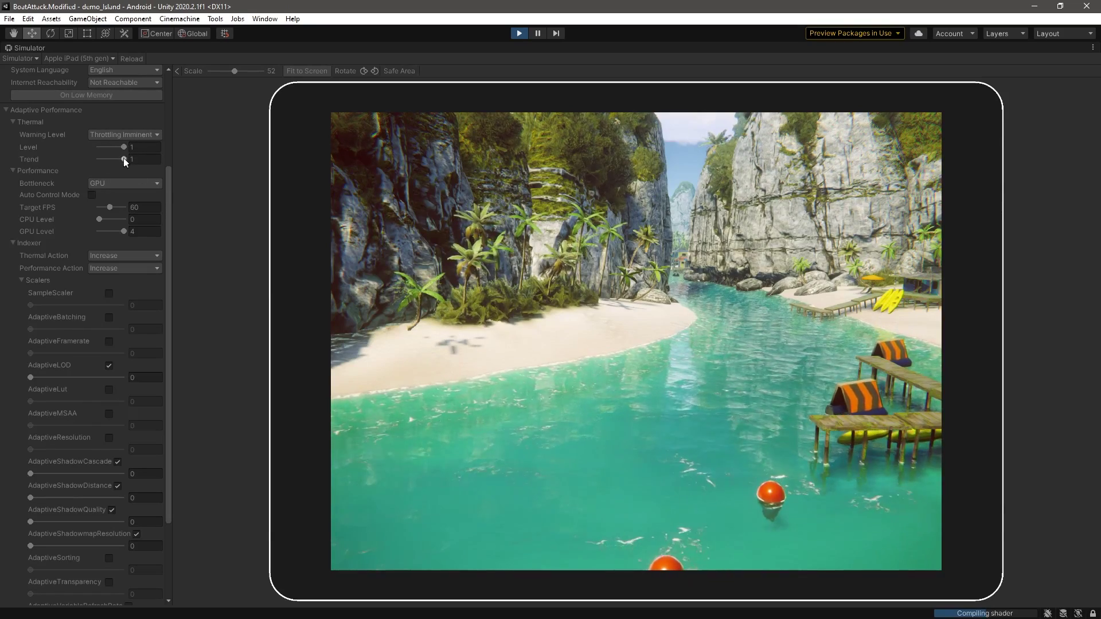
Set thermal trend to -1 and warning to No Warning, and lower the GPU level to 0
drag(123, 159, 71, 146)
click(116, 137)
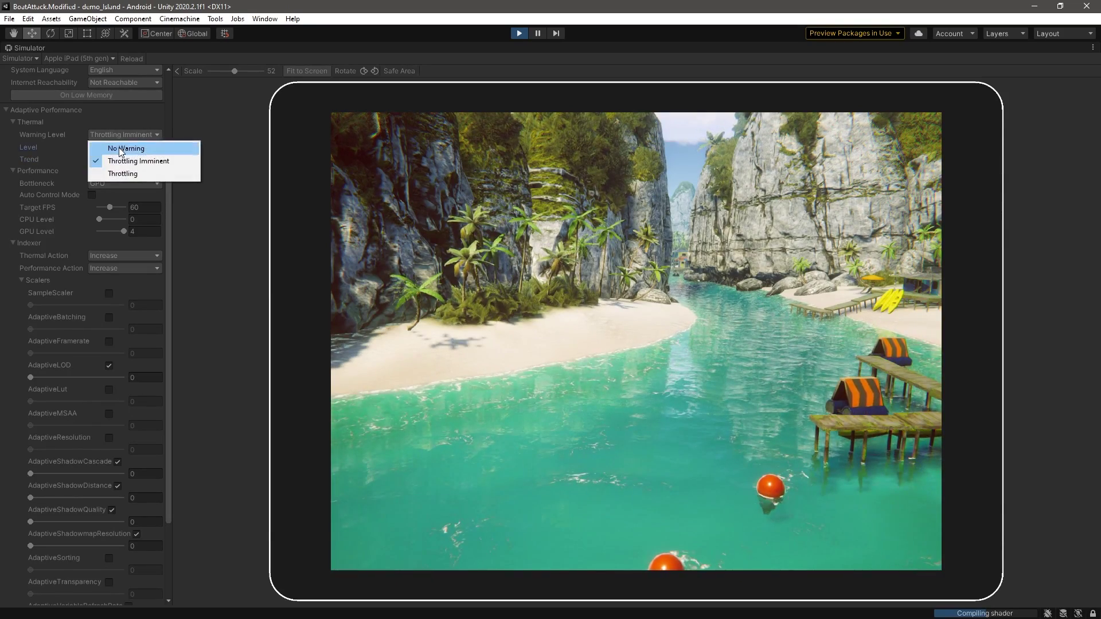
click(118, 146)
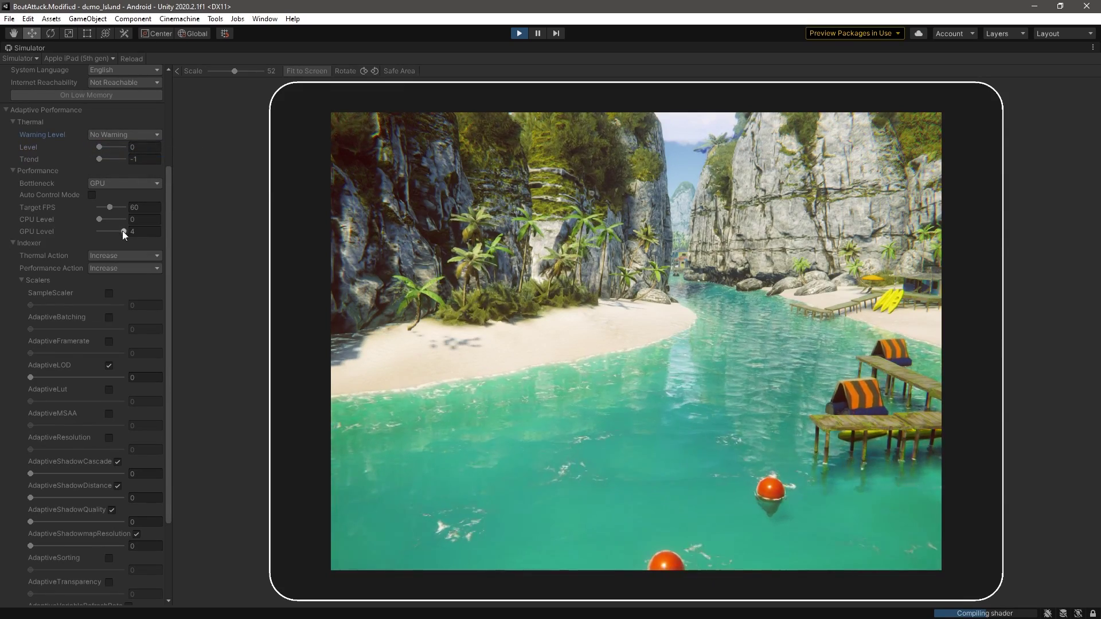
drag(123, 231, 94, 236)
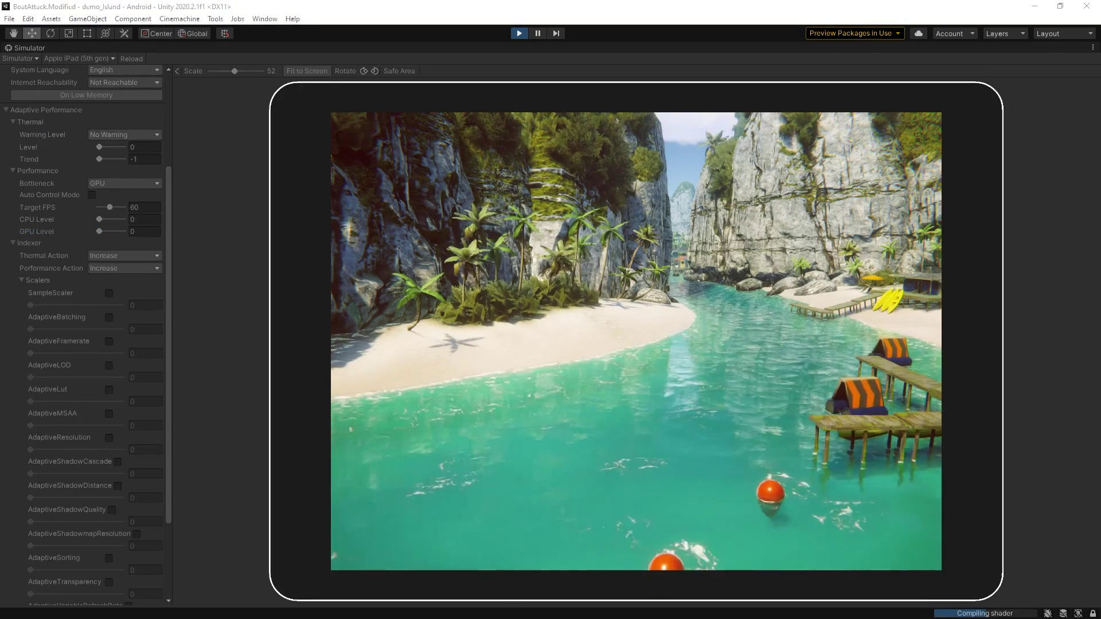
Enable the AdaptiveLOD scaler again and set its level to 3
click(221, 333)
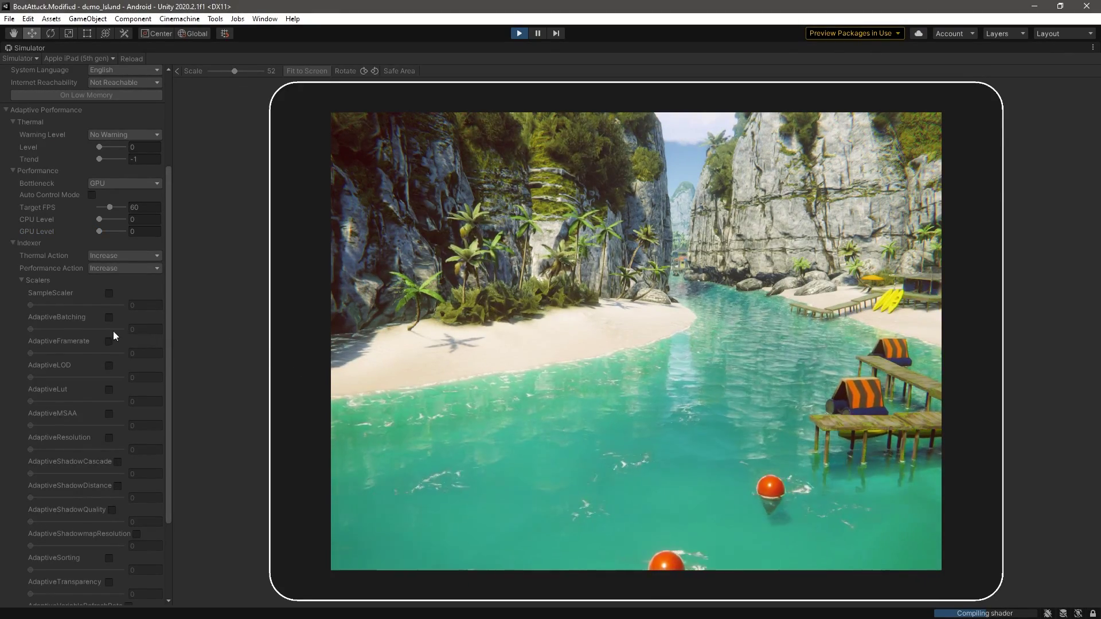
click(107, 366)
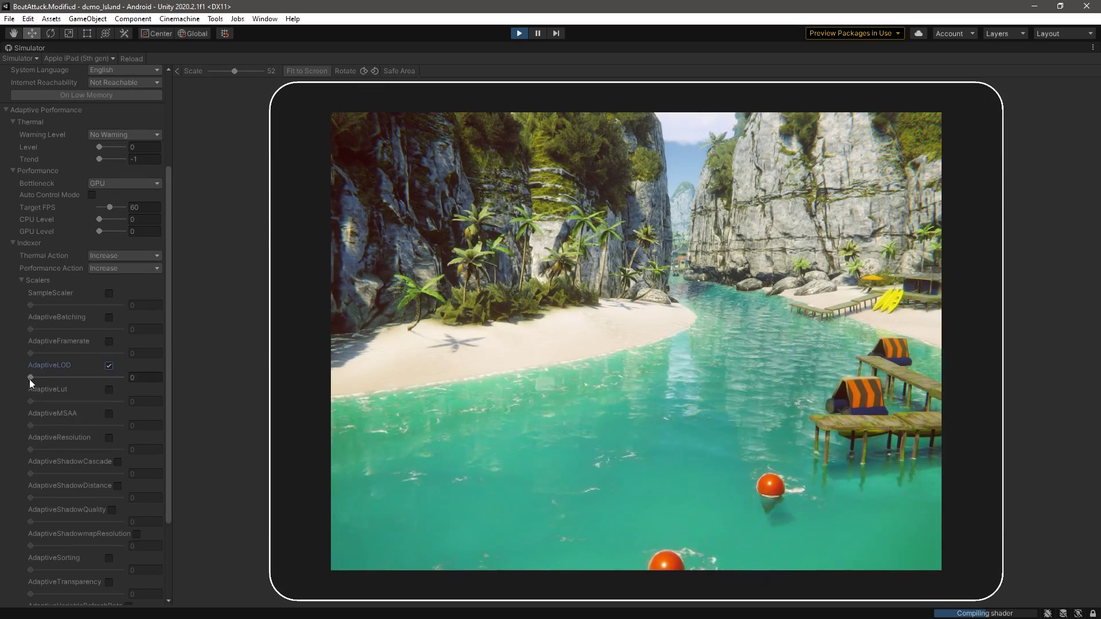
drag(29, 377, 122, 381)
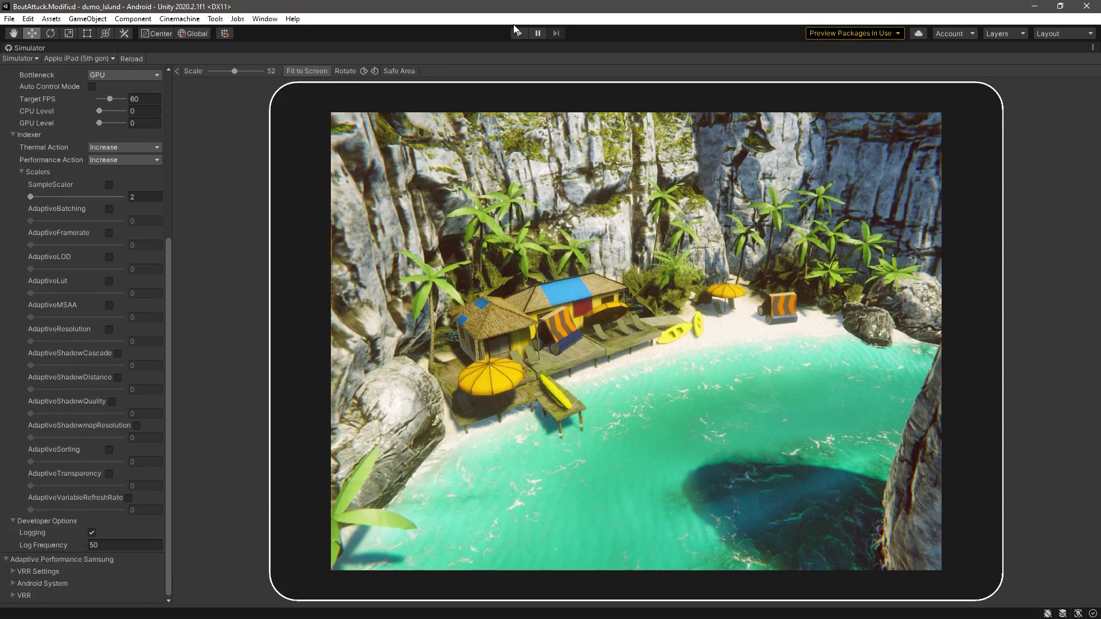
Enter Play mode so the game runs in the Device Simulator again
click(516, 31)
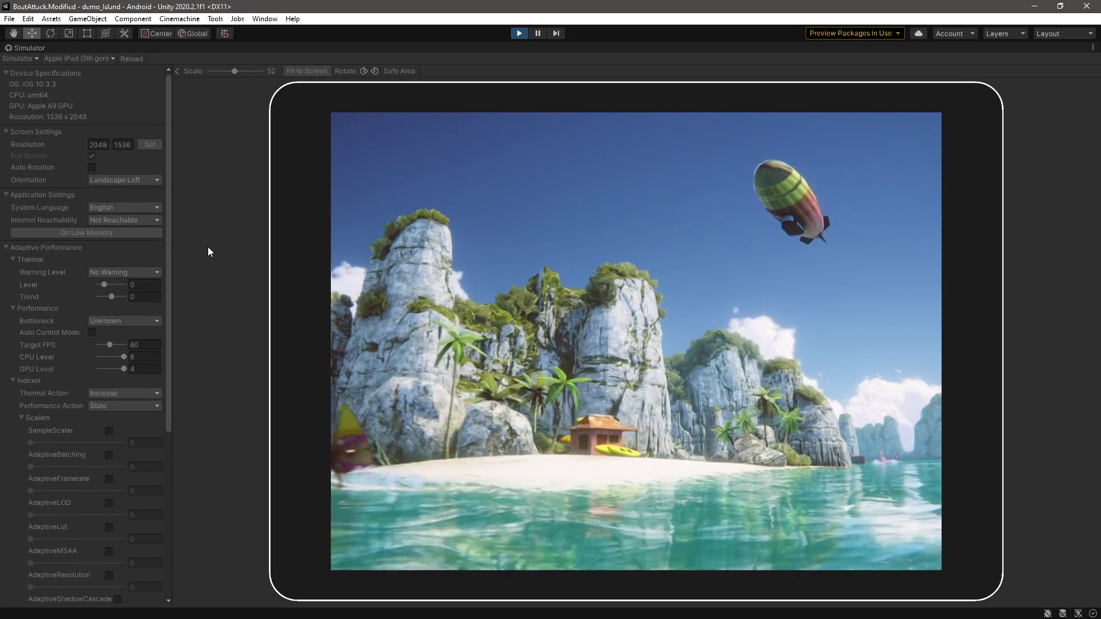
Enable the custom SampleScaler and set its level to 1
scroll(106, 330, down, 4)
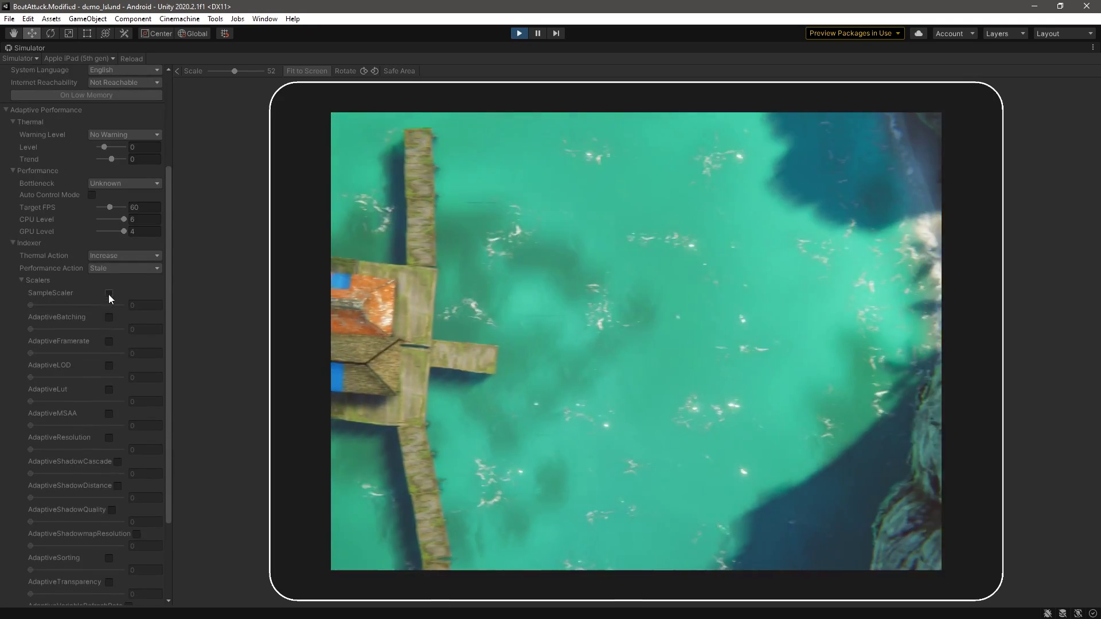
click(109, 293)
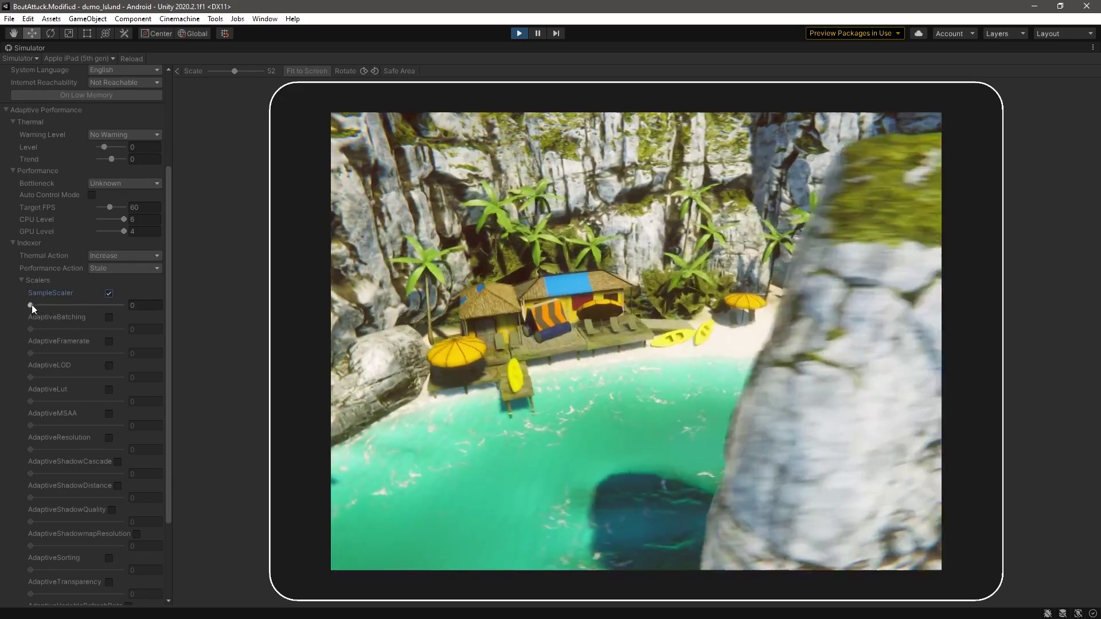
drag(32, 305, 74, 311)
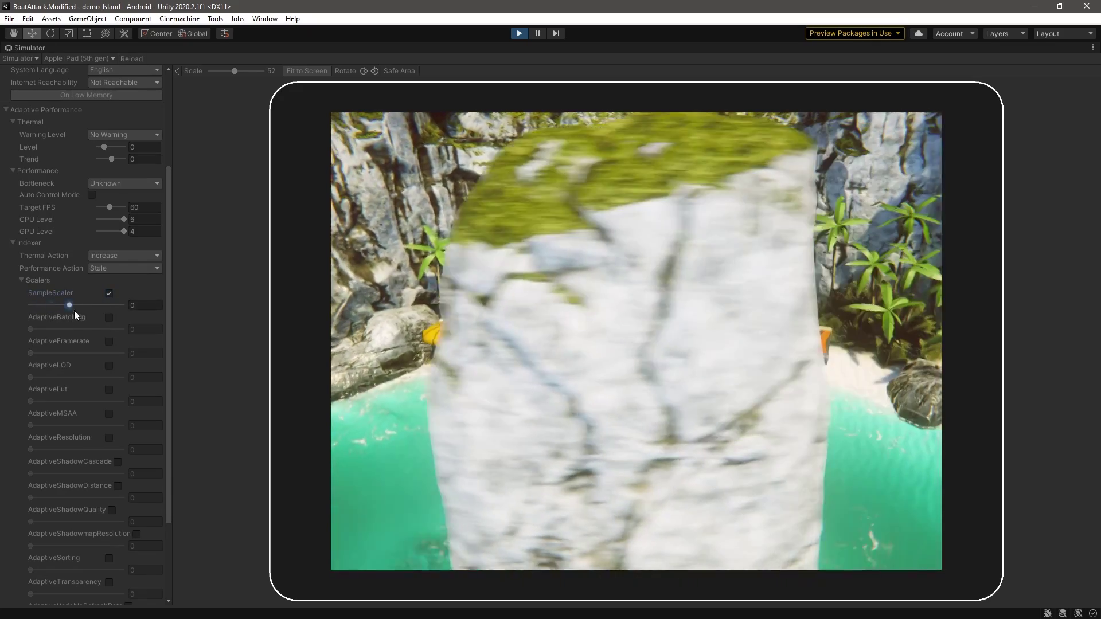
click(105, 309)
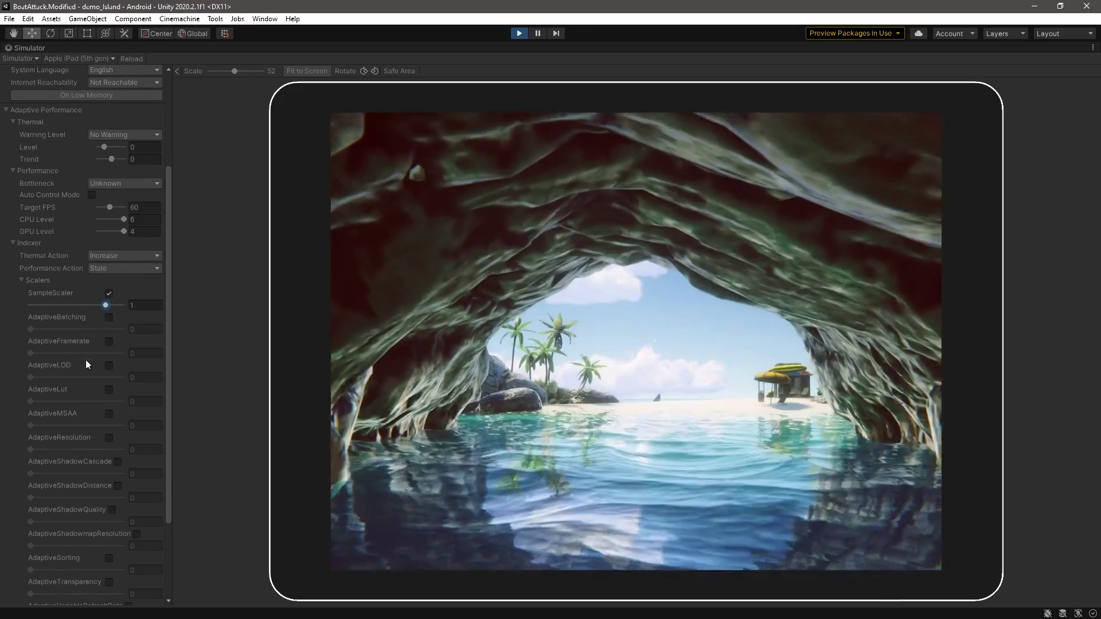
Enable AdaptiveShadowCascade, AdaptiveShadowDistance and AdaptiveShadowQuality, raising the latter two to 3
scroll(98, 431, down, 1)
click(118, 427)
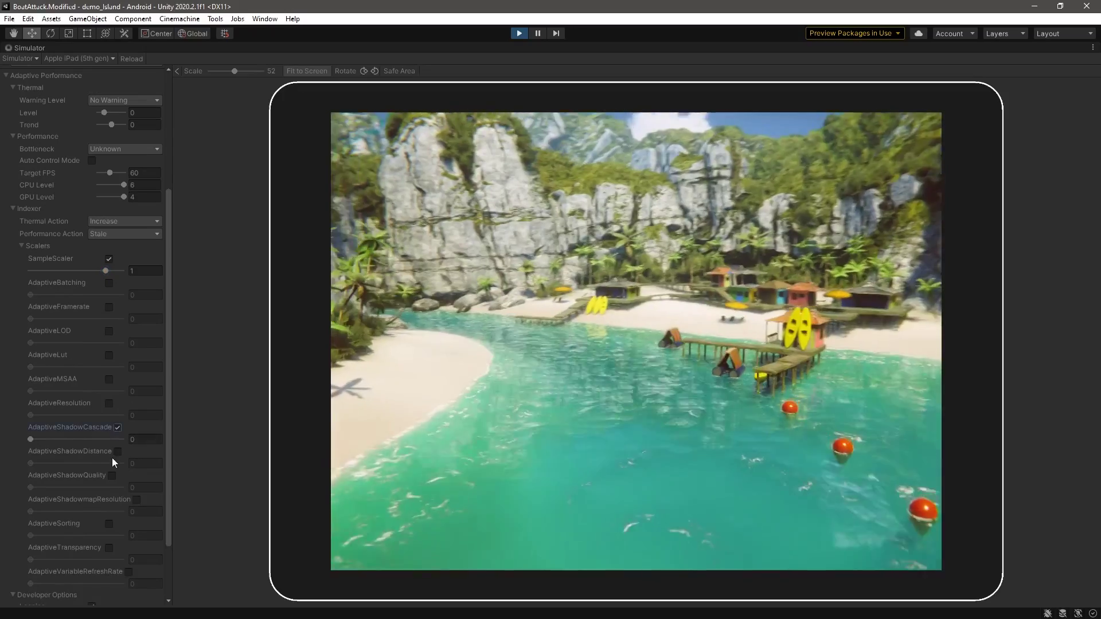
click(117, 452)
click(111, 476)
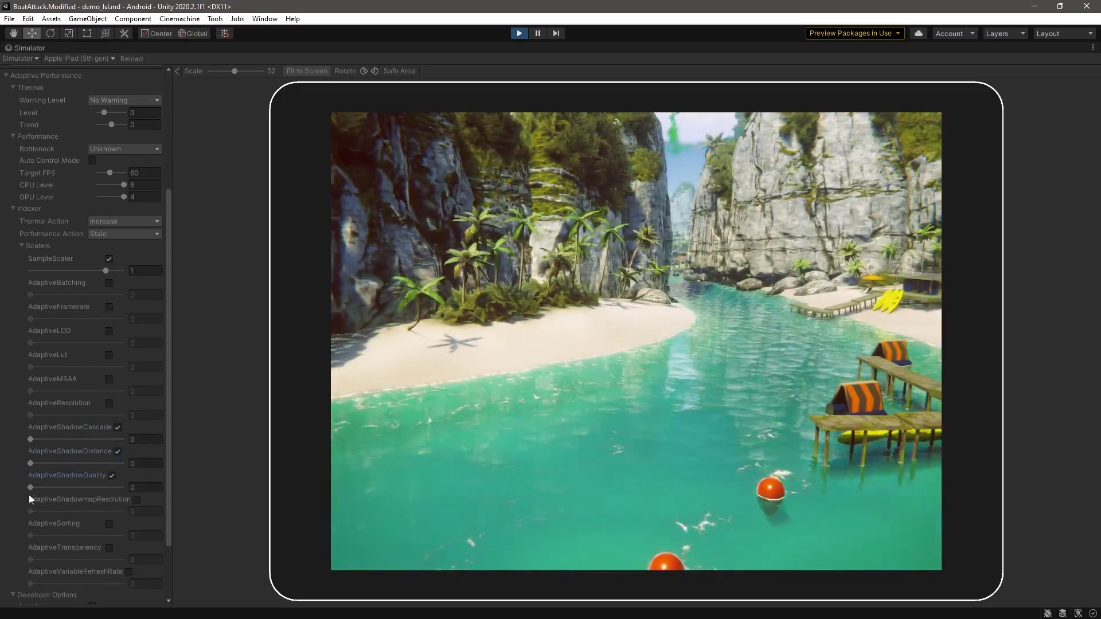
drag(29, 488, 121, 492)
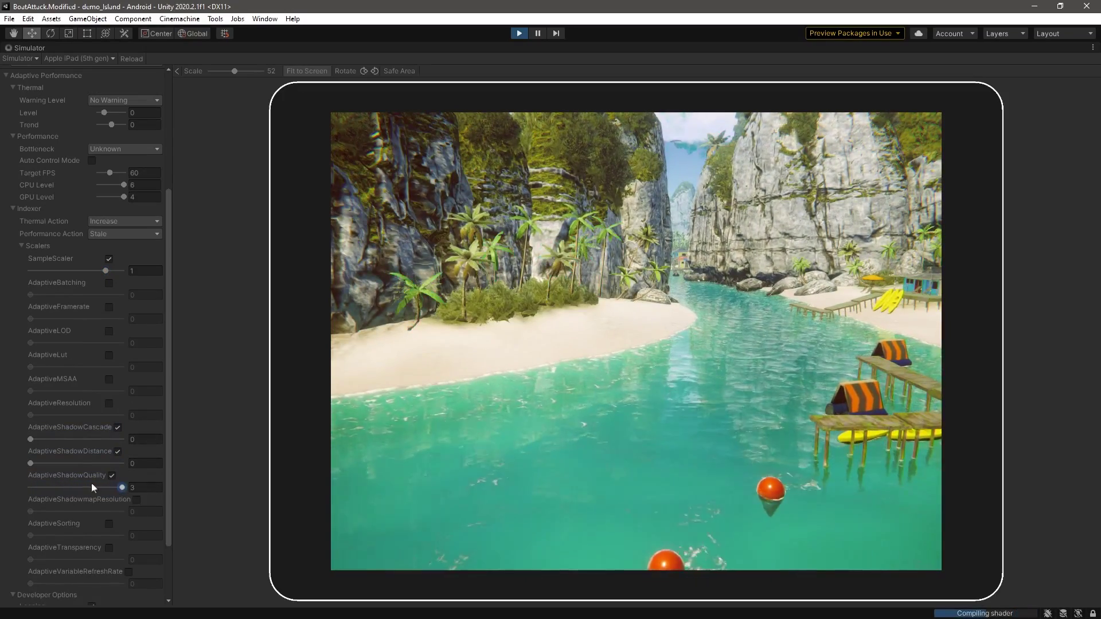
drag(35, 463, 121, 465)
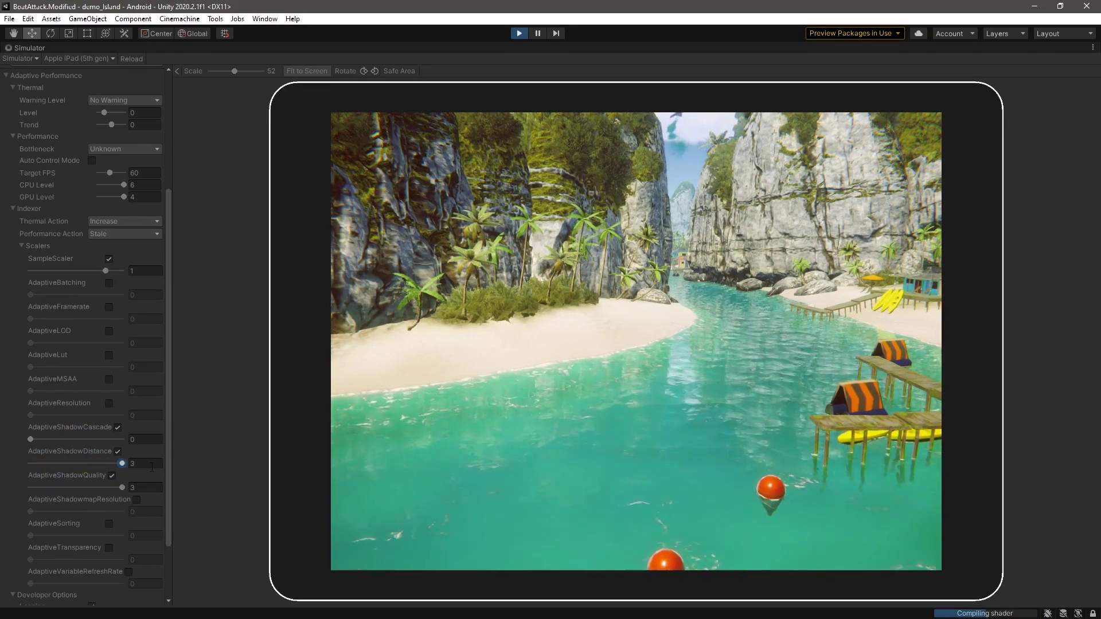
Stop Play mode and view the Adaptive Performance package samples in Package Manager
key(ctrl+p)
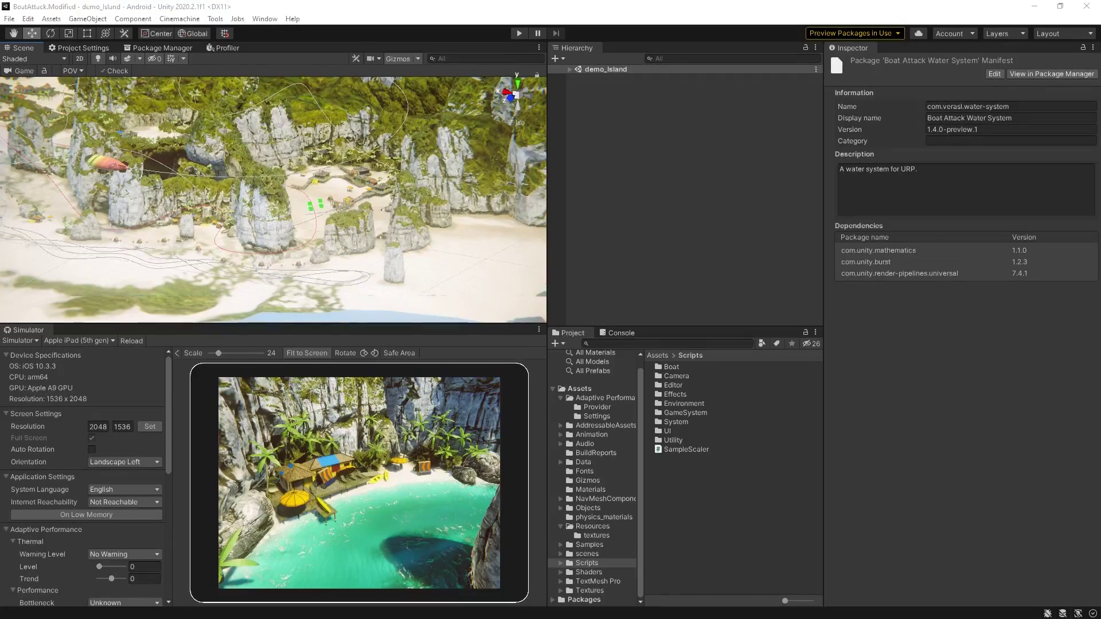
click(264, 18)
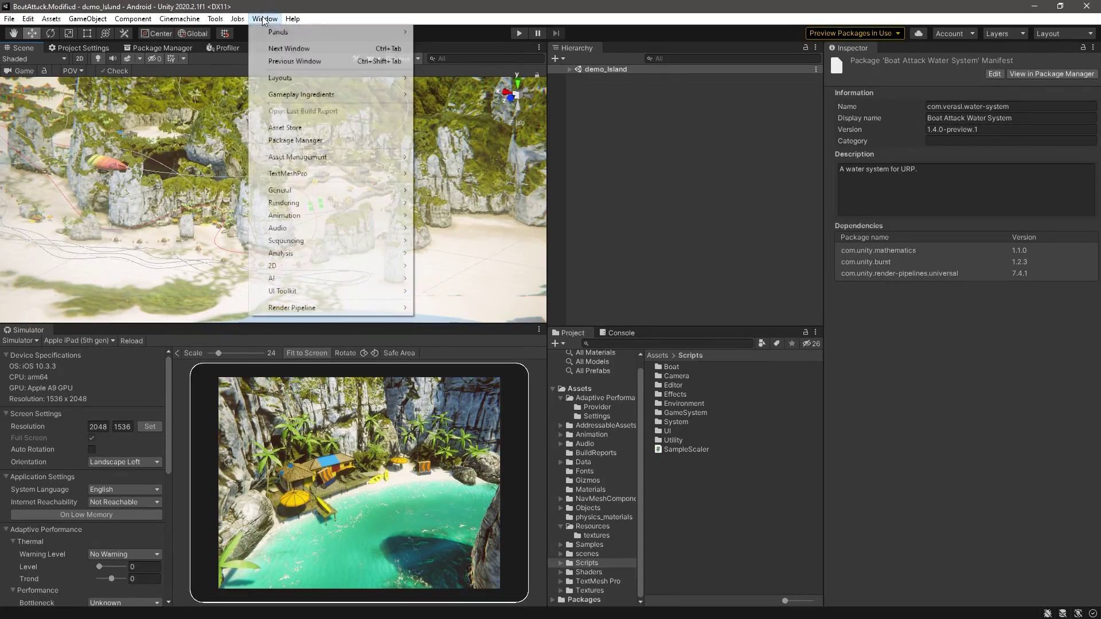
click(298, 140)
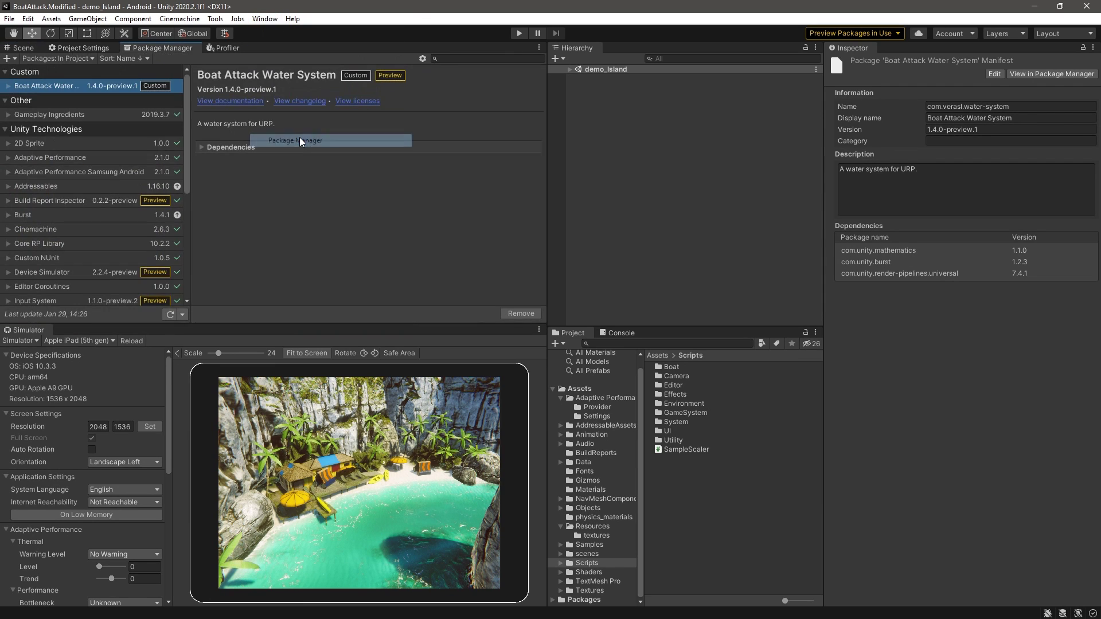
click(95, 159)
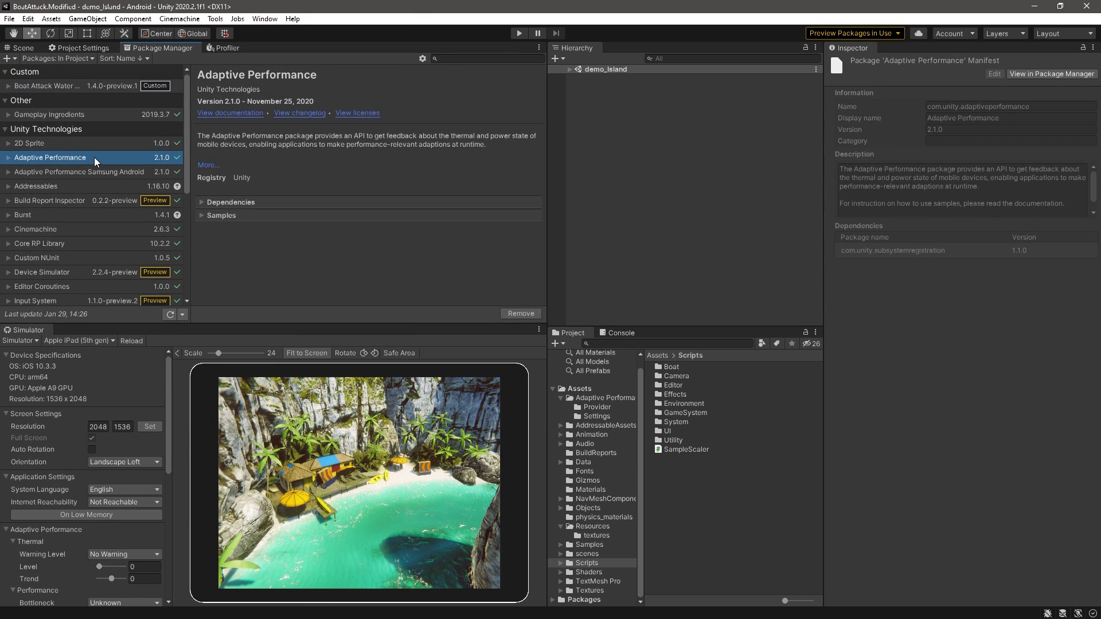
click(202, 215)
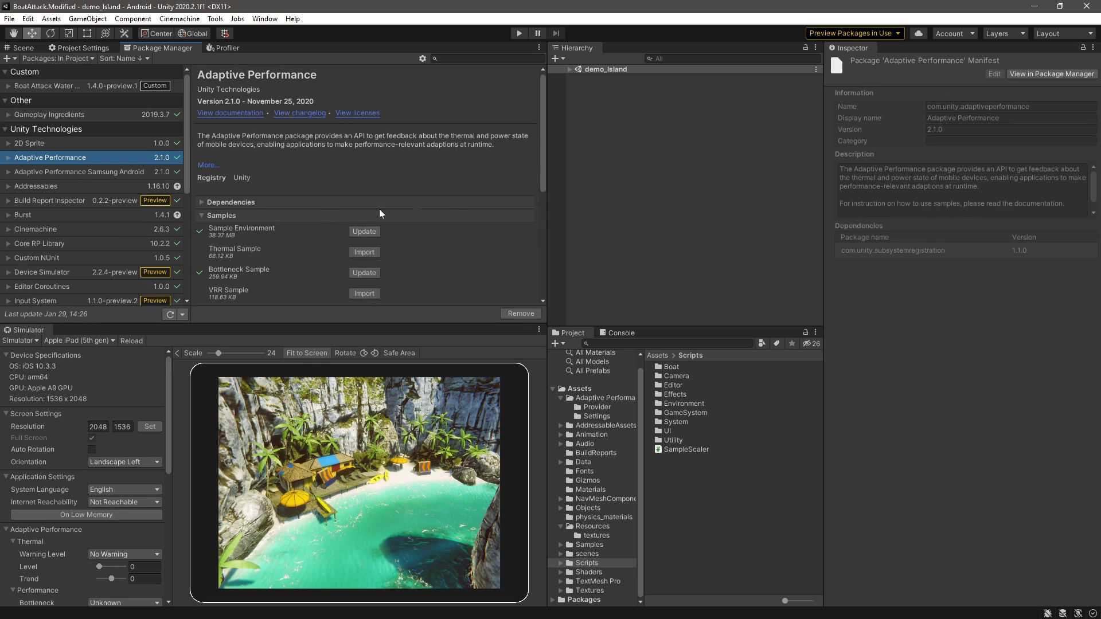
drag(544, 176, 567, 280)
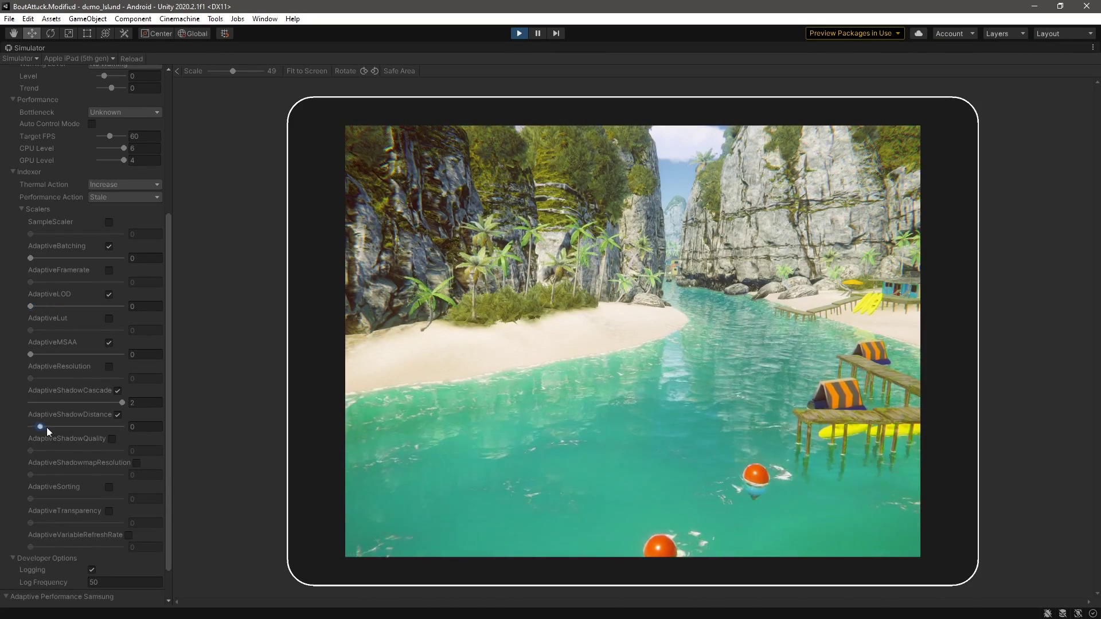
Lower AdaptiveShadowDistance and AdaptiveShadowCascade to 0 and enable AdaptiveSorting
mouse_move(46, 428)
mouse_down()
mouse_move(161, 435)
mouse_move(25, 431)
mouse_up()
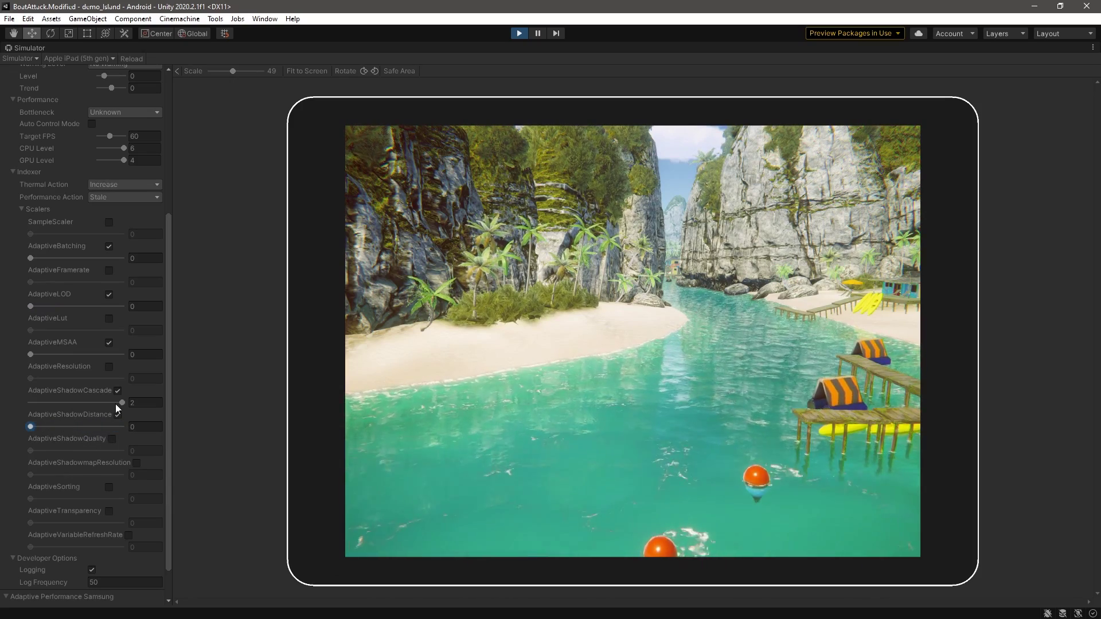
drag(118, 401, 23, 400)
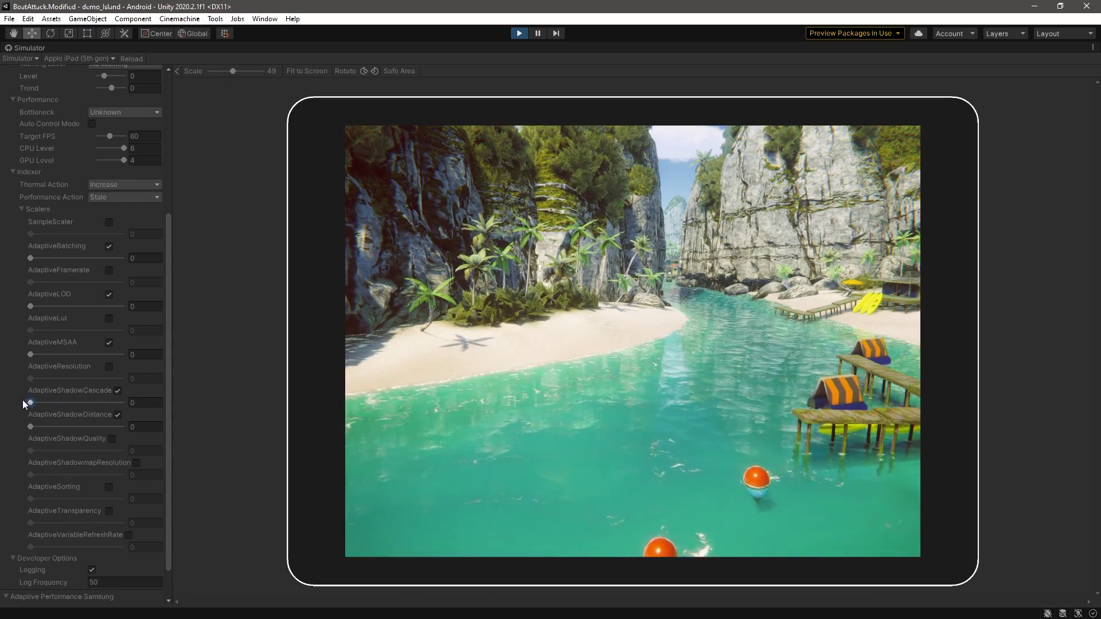
click(109, 487)
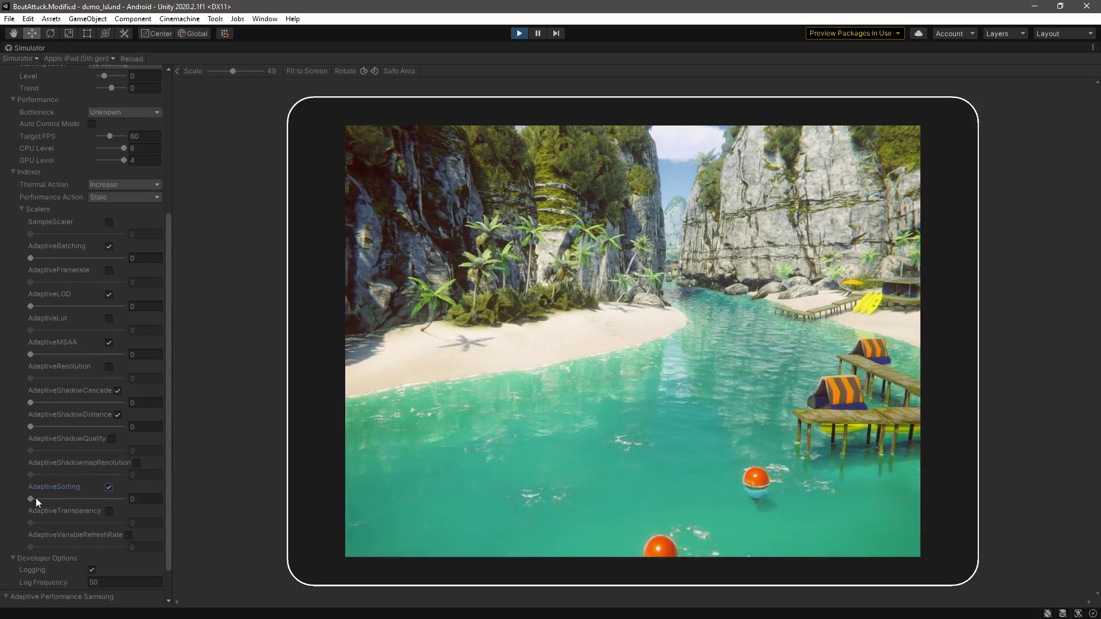